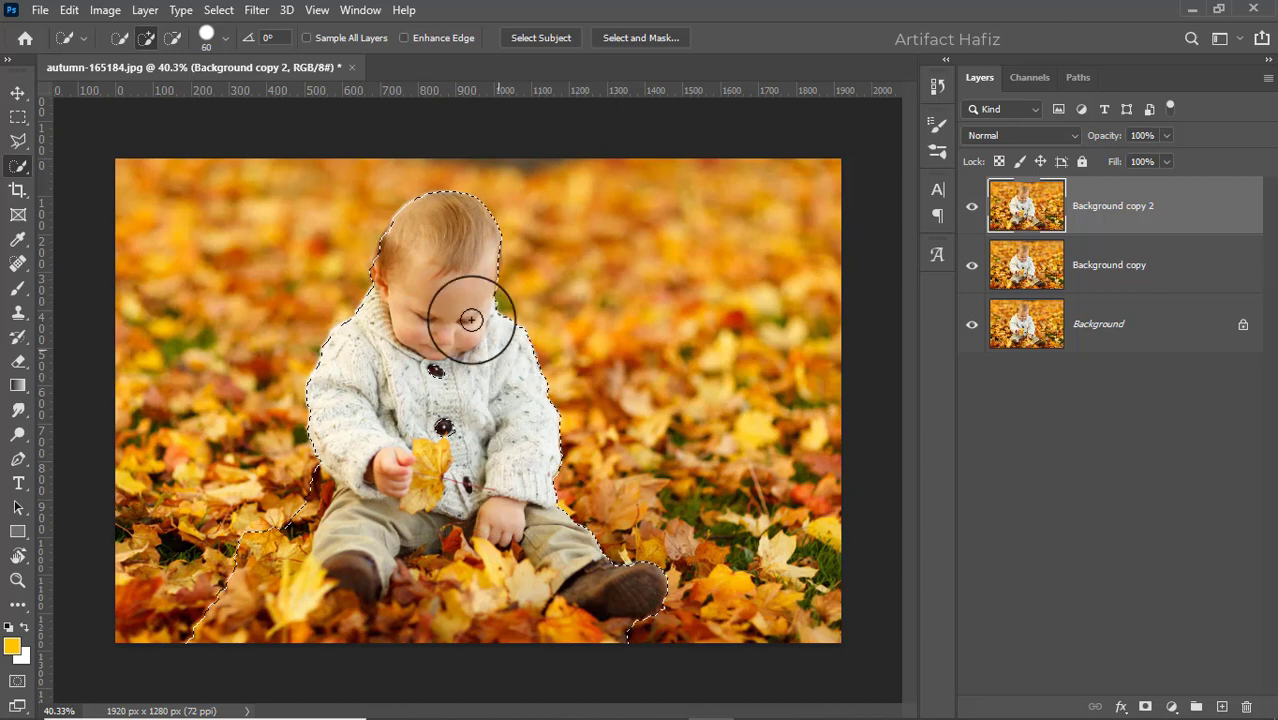
- Refine the selection edge around the child's hair in Select and Mask, using the Refine Edge Brush at size 25
left_click(397, 236)
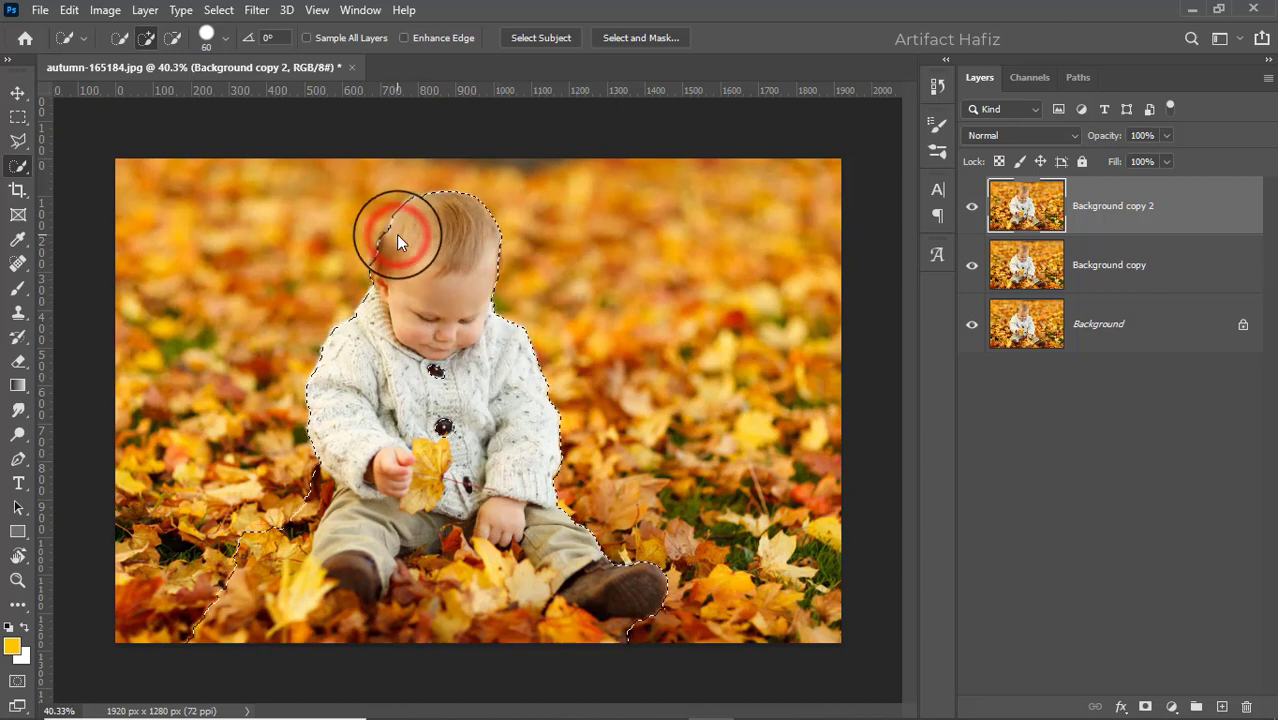
left_click(640, 37)
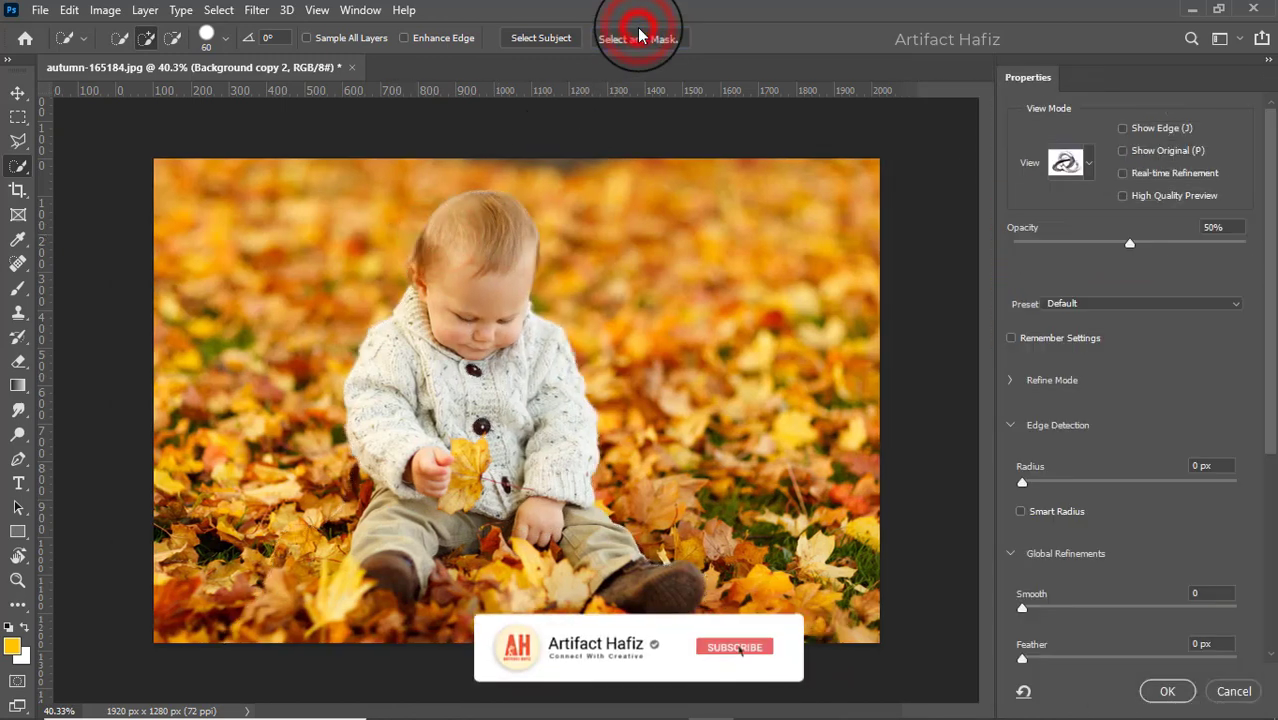
left_click(17, 117)
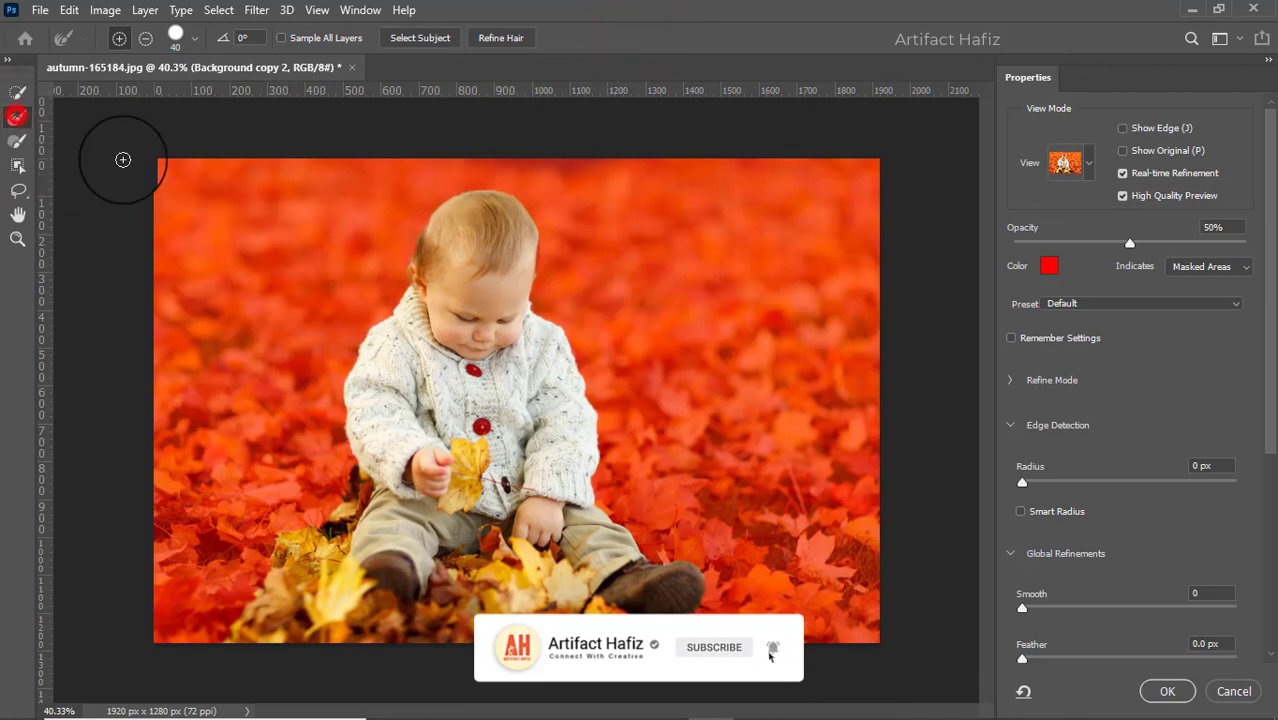
scroll(445, 280, "up", 5)
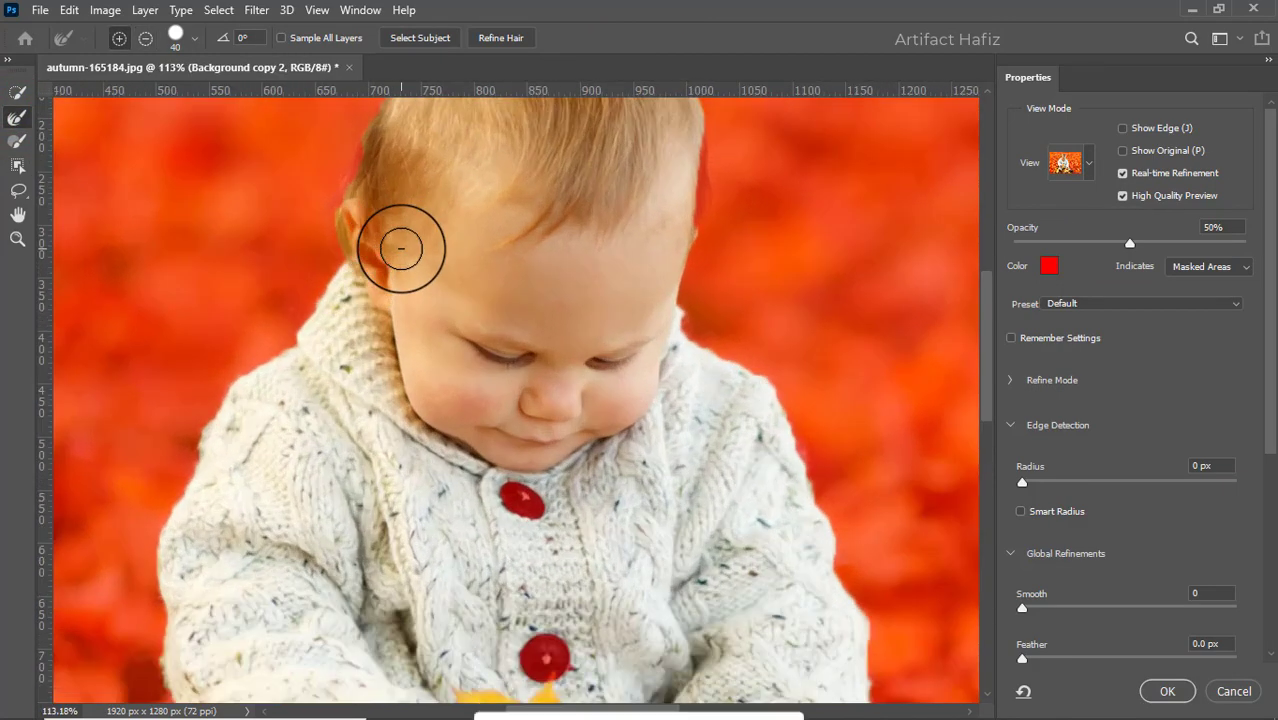
key("bracketleft")
key("bracketleft")
key("bracketleft")
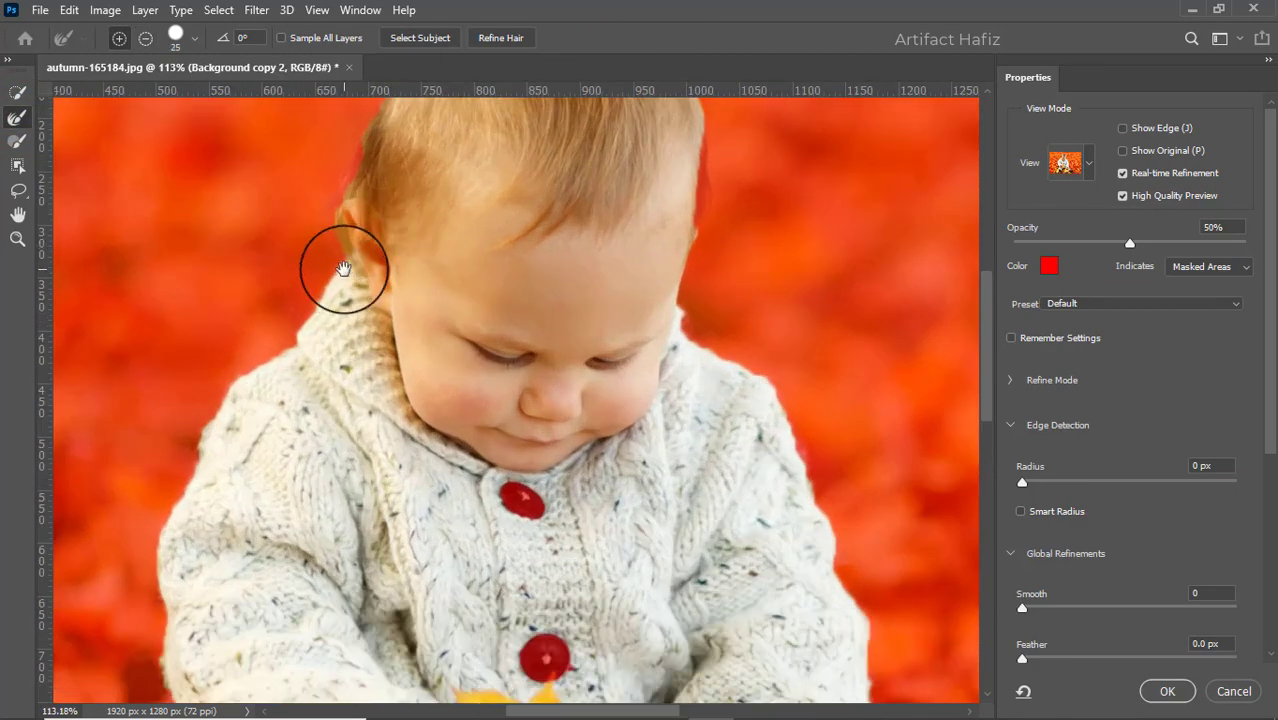
mouse_move(344, 269)
left_mouse_down()
mouse_move(358, 419)
mouse_move(348, 375)
mouse_move(399, 255)
left_mouse_up()
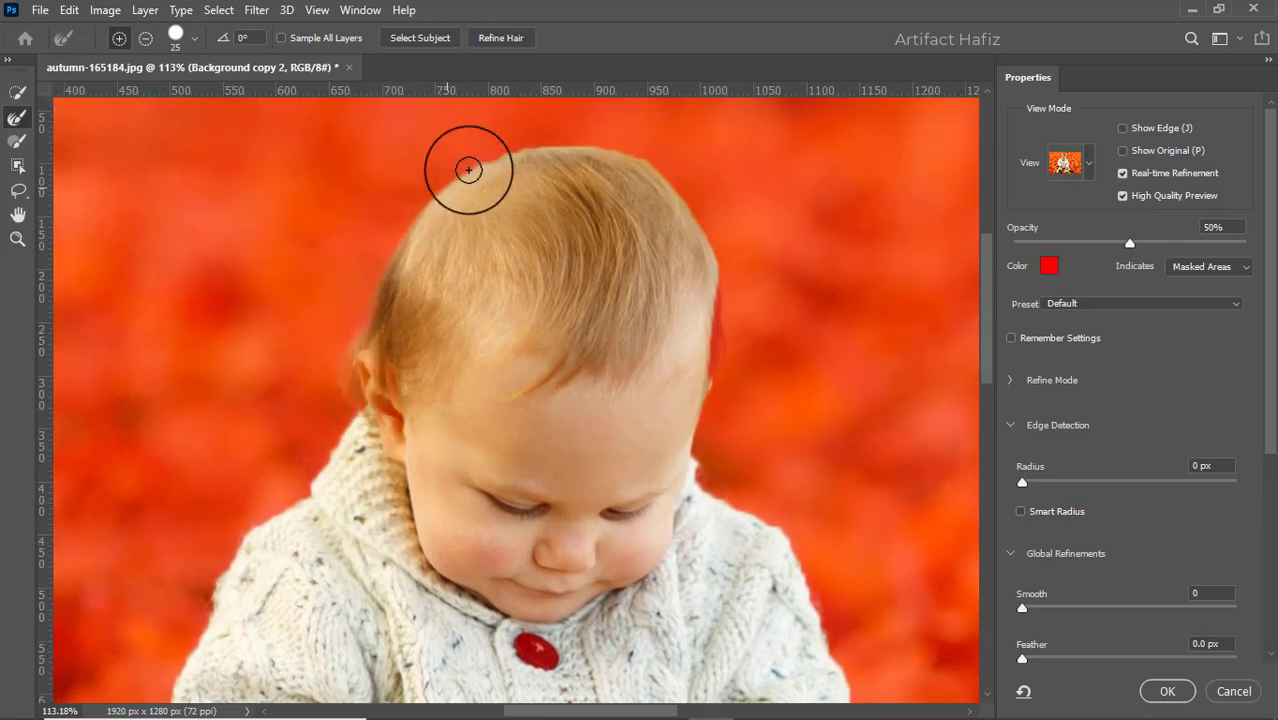
left_click_drag(538, 149, 641, 159)
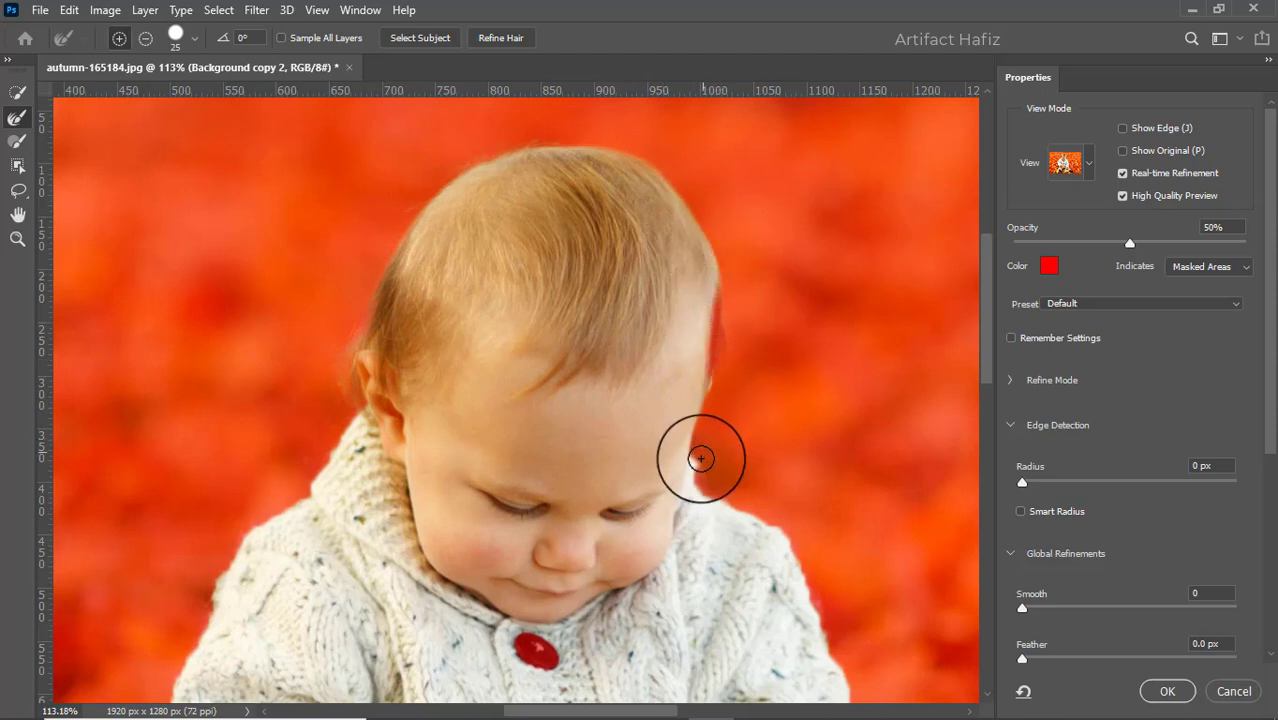
- Add the missed strip beside the child's temple with the Quick Selection tool, and refine the edge at the collar below it
left_click(14, 95)
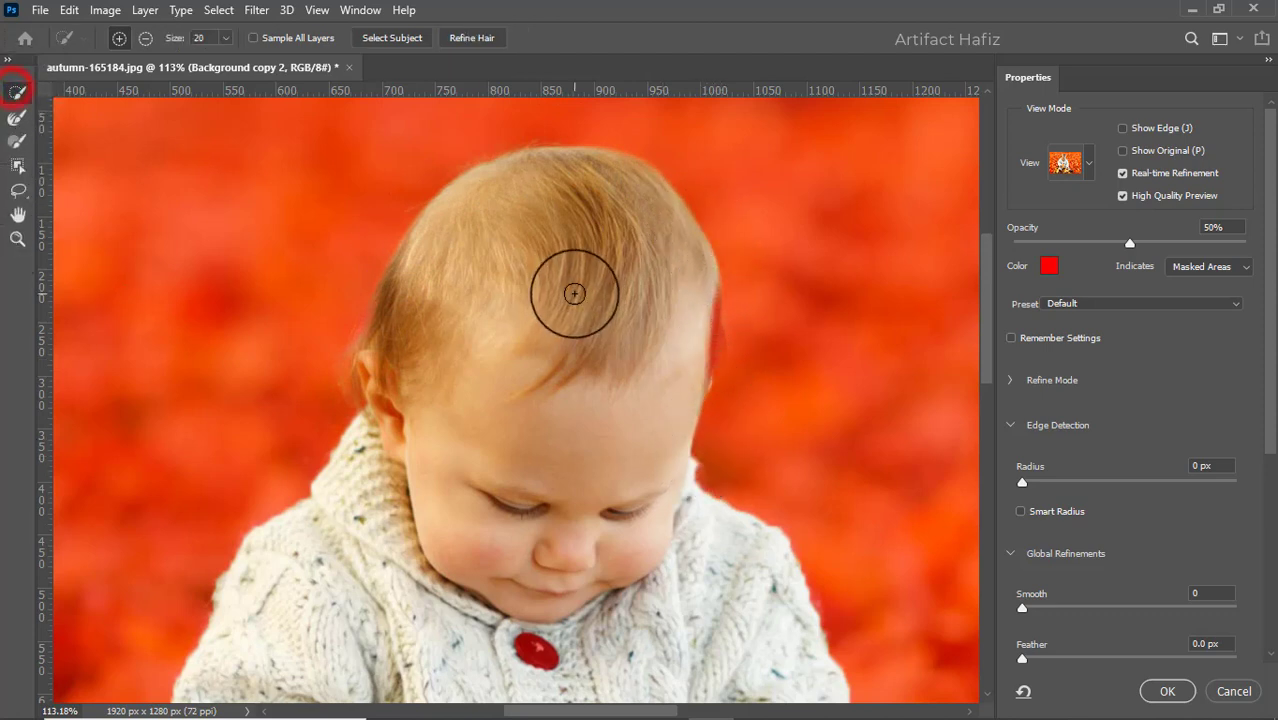
left_click_drag(711, 319, 699, 371)
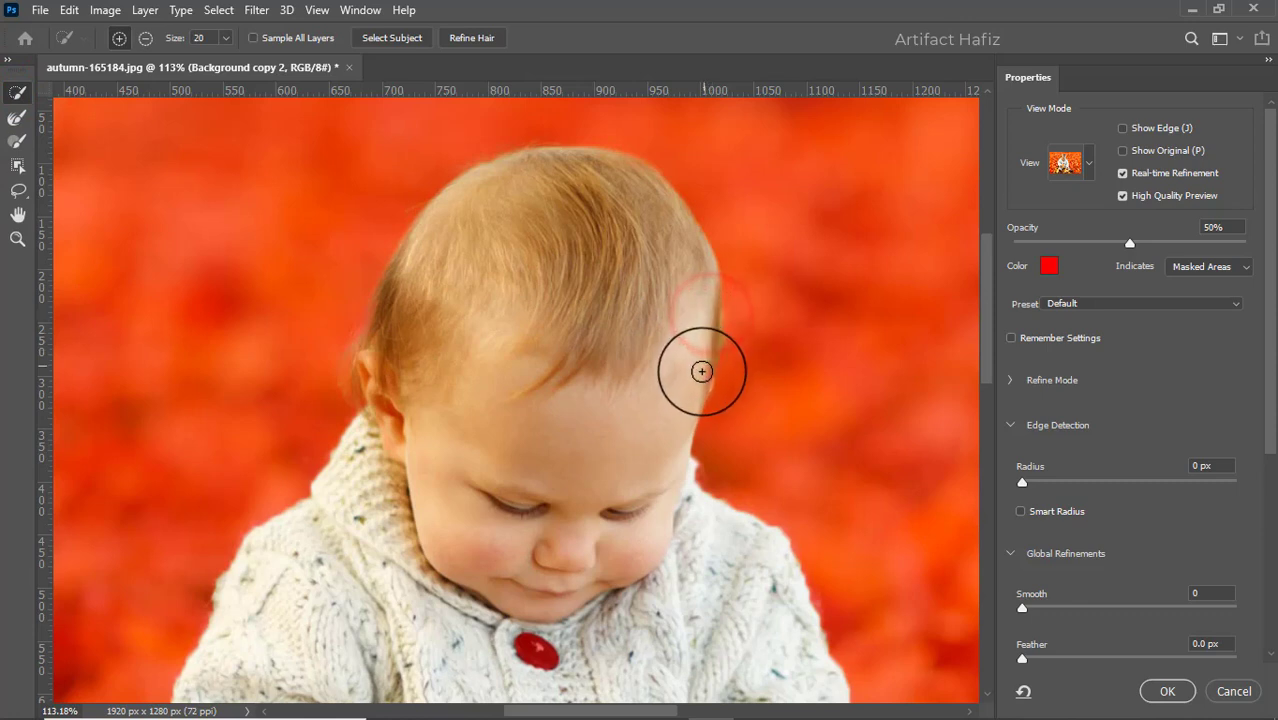
left_click(10, 122)
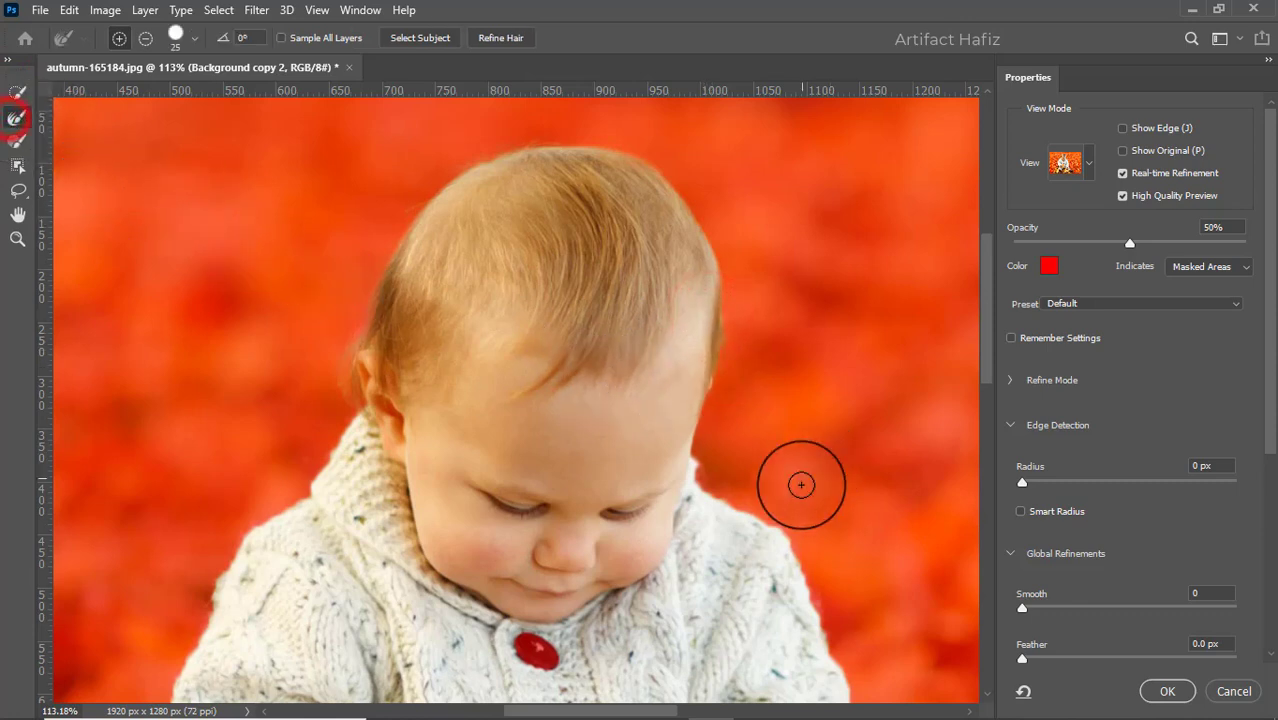
left_click(702, 467)
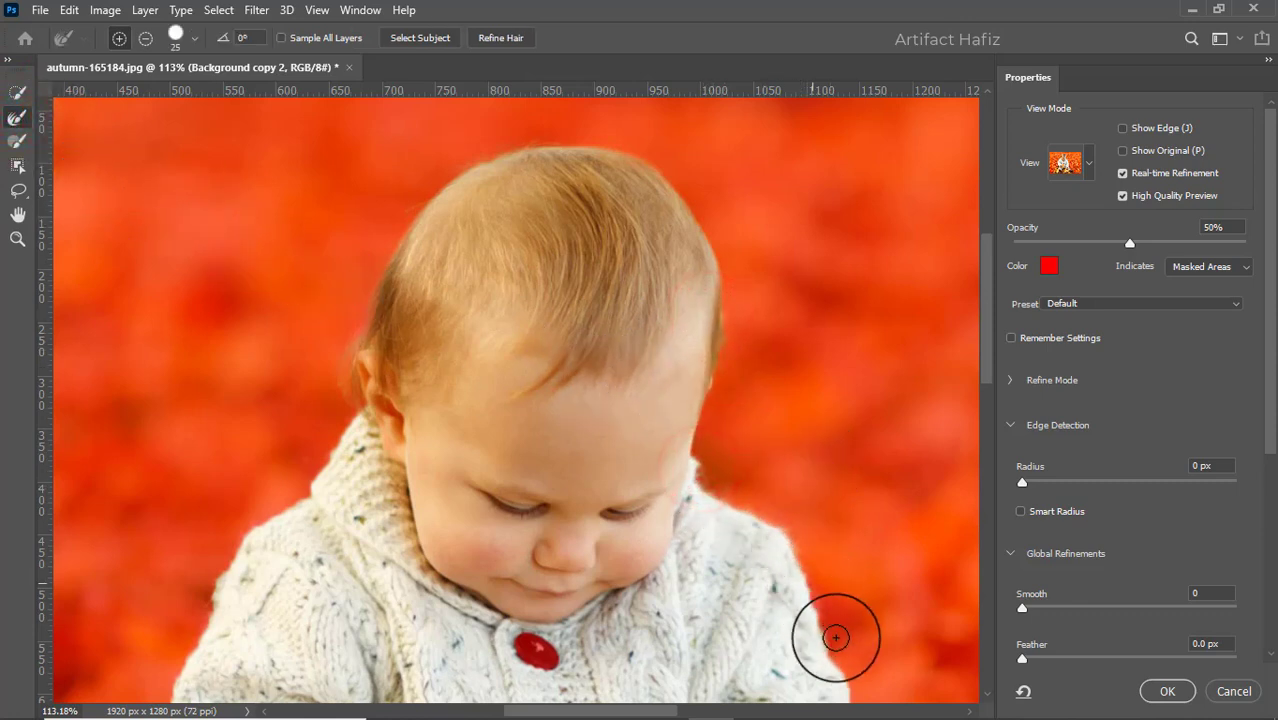
- Refine the selection edge along the child's sweater and lower body, and accept the Select and Mask result
left_click_drag(812, 640, 633, 271)
left_click_drag(672, 436, 562, 328)
mouse_move(773, 616)
left_mouse_down()
mouse_move(856, 634)
mouse_move(874, 660)
mouse_move(859, 696)
left_mouse_up()
left_click_drag(706, 609, 754, 623)
left_click_drag(530, 528, 872, 526)
left_click_drag(614, 550, 615, 505)
left_click_drag(317, 274, 528, 433)
mouse_move(417, 364)
left_mouse_down()
mouse_move(434, 465)
mouse_move(374, 599)
mouse_move(273, 638)
mouse_move(285, 613)
left_mouse_up()
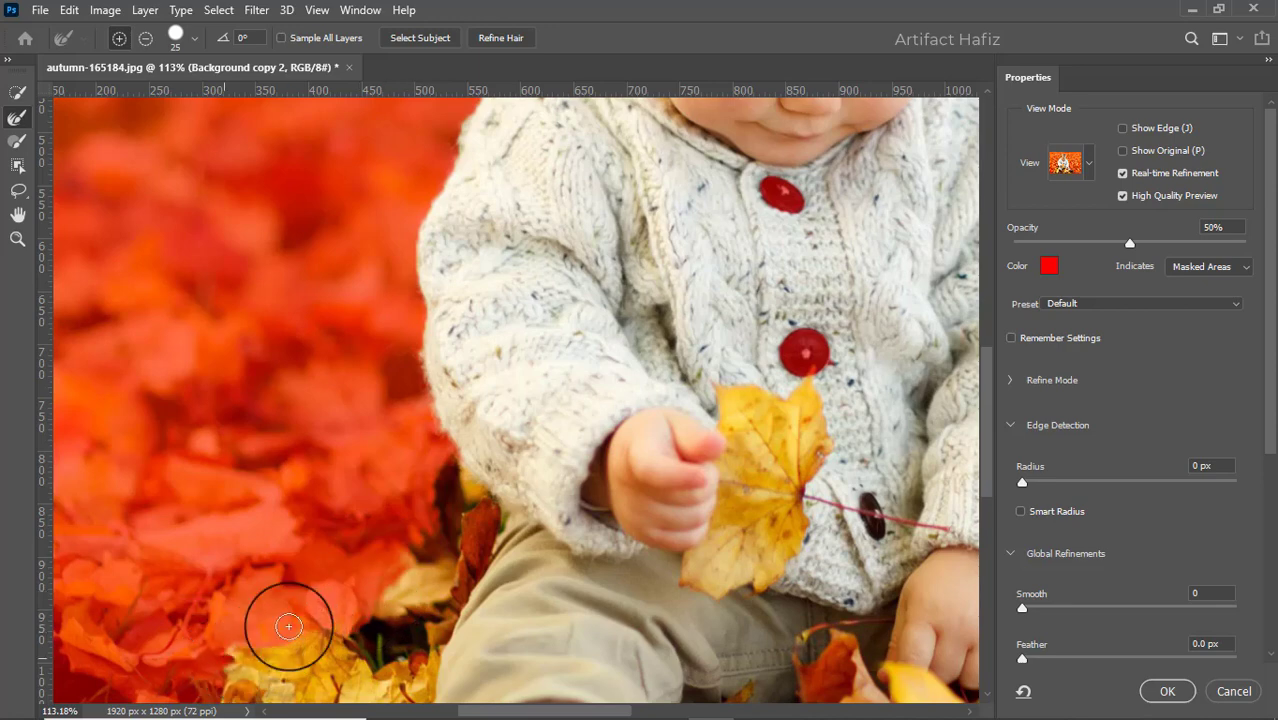
scroll(605, 455, "down", 5)
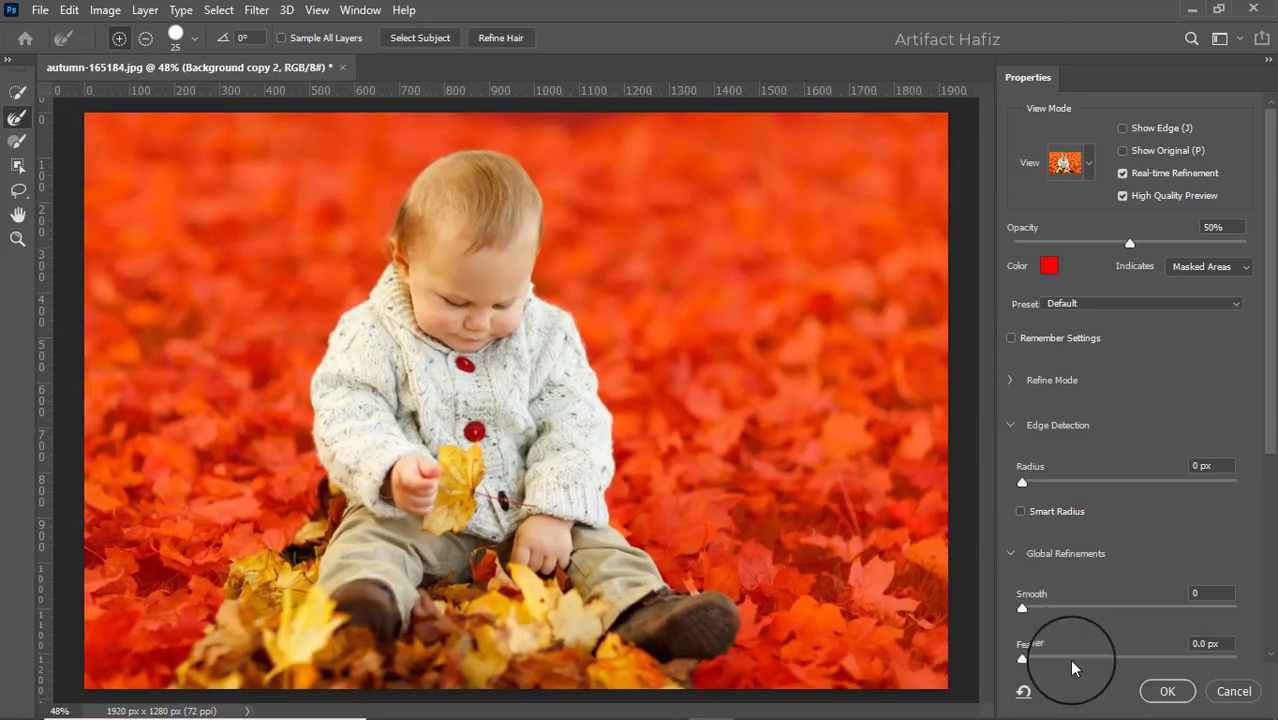
left_click(1158, 689)
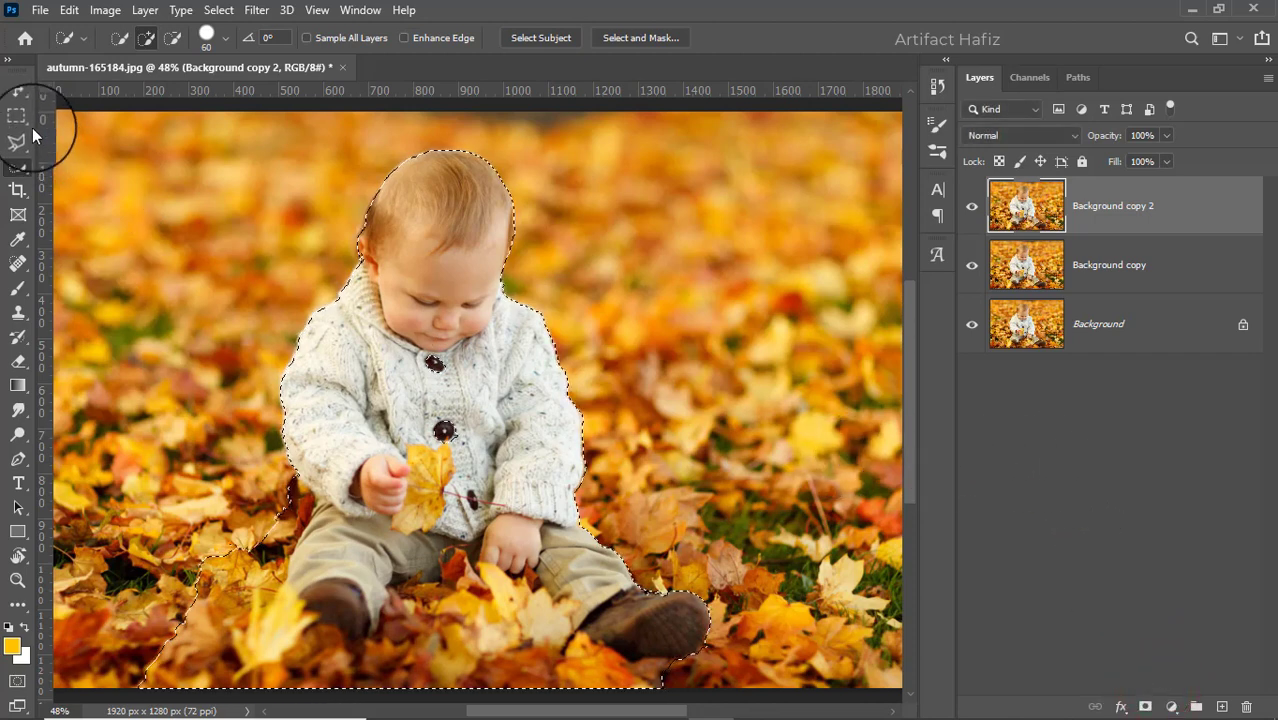
- Turn the child selection into a layer mask on the Background copy 2 layer
left_click(20, 165)
left_click(428, 362)
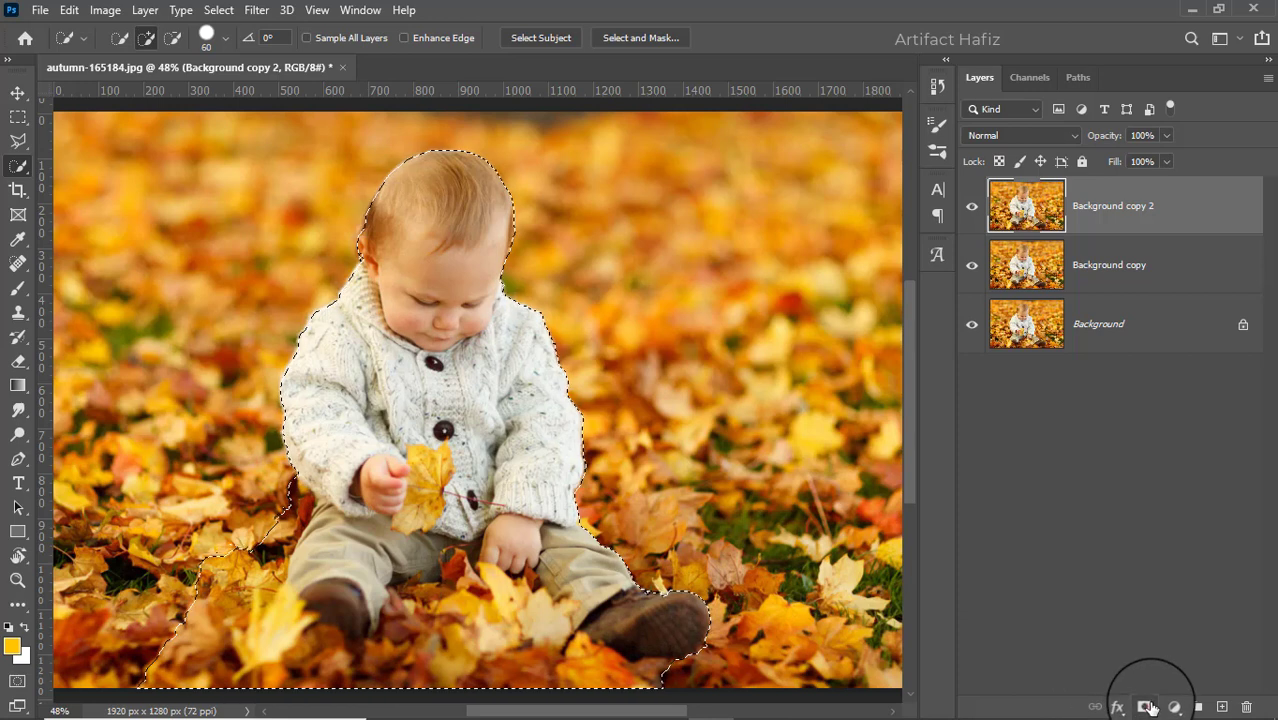
left_click(1146, 707)
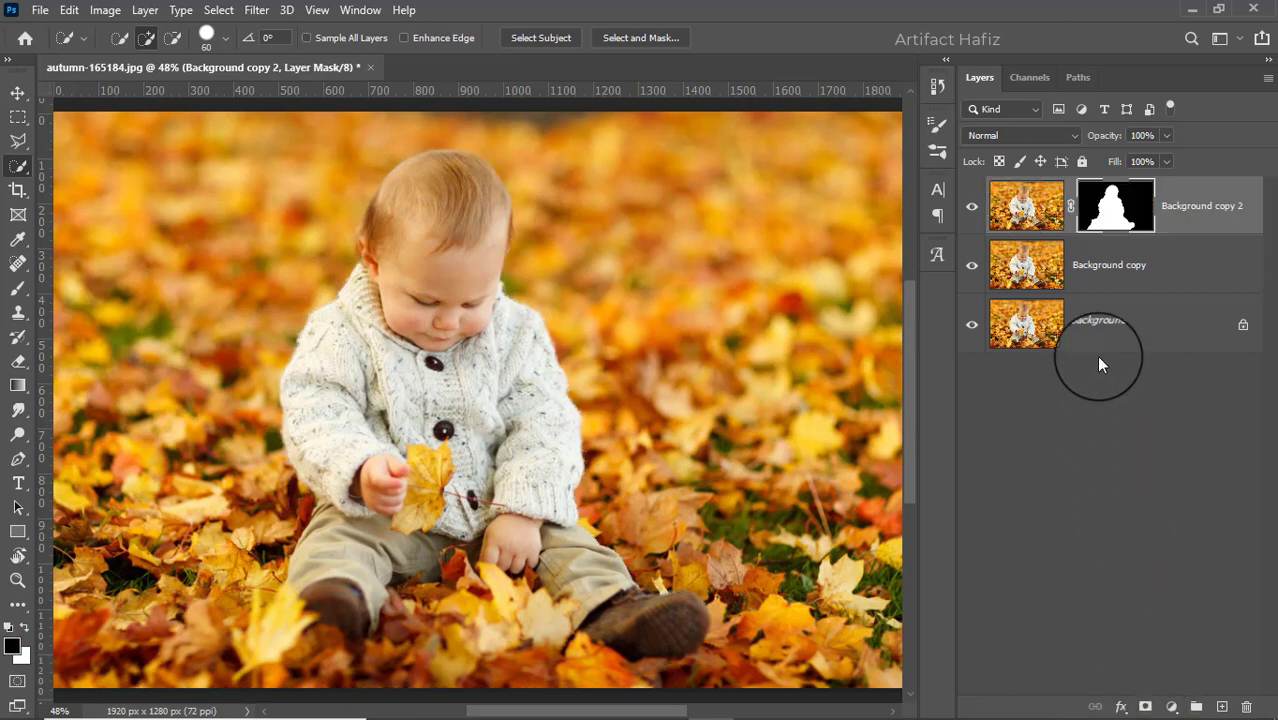
- Load the Background copy 2 mask as a selection with the Background copy layer active, and hide Background copy 2
left_click(1111, 268)
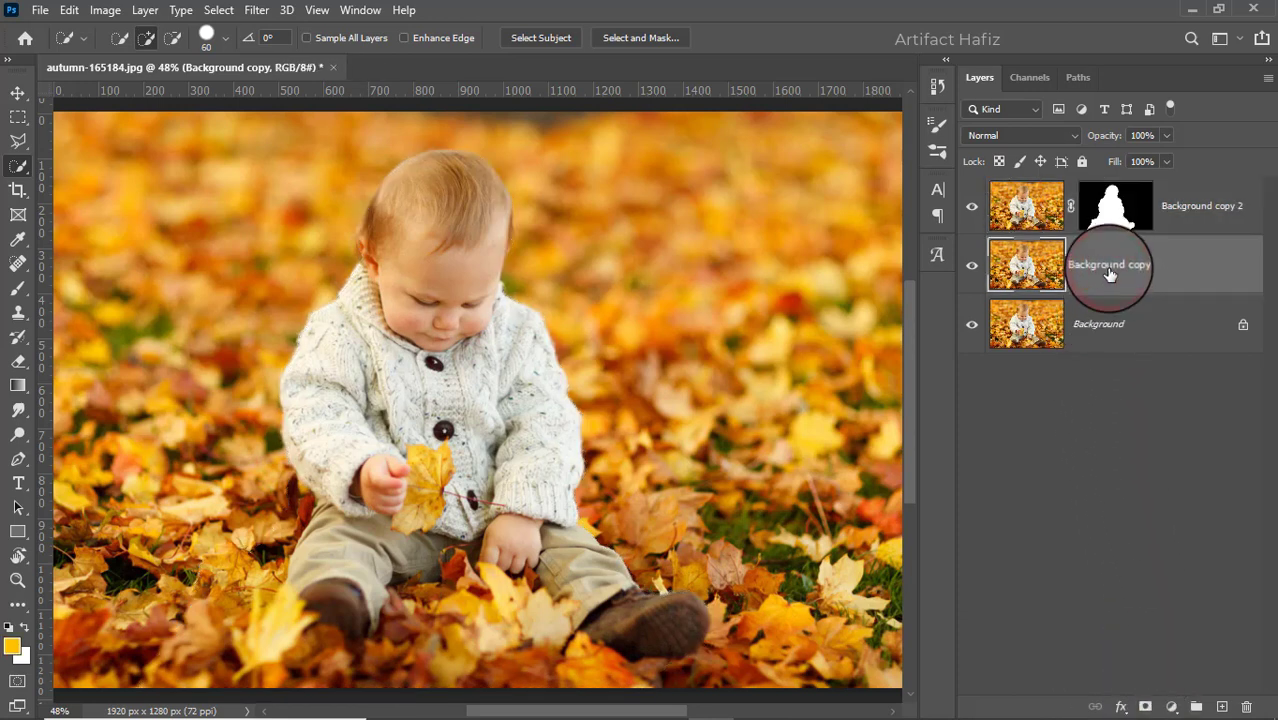
left_click(1112, 207, "ctrl")
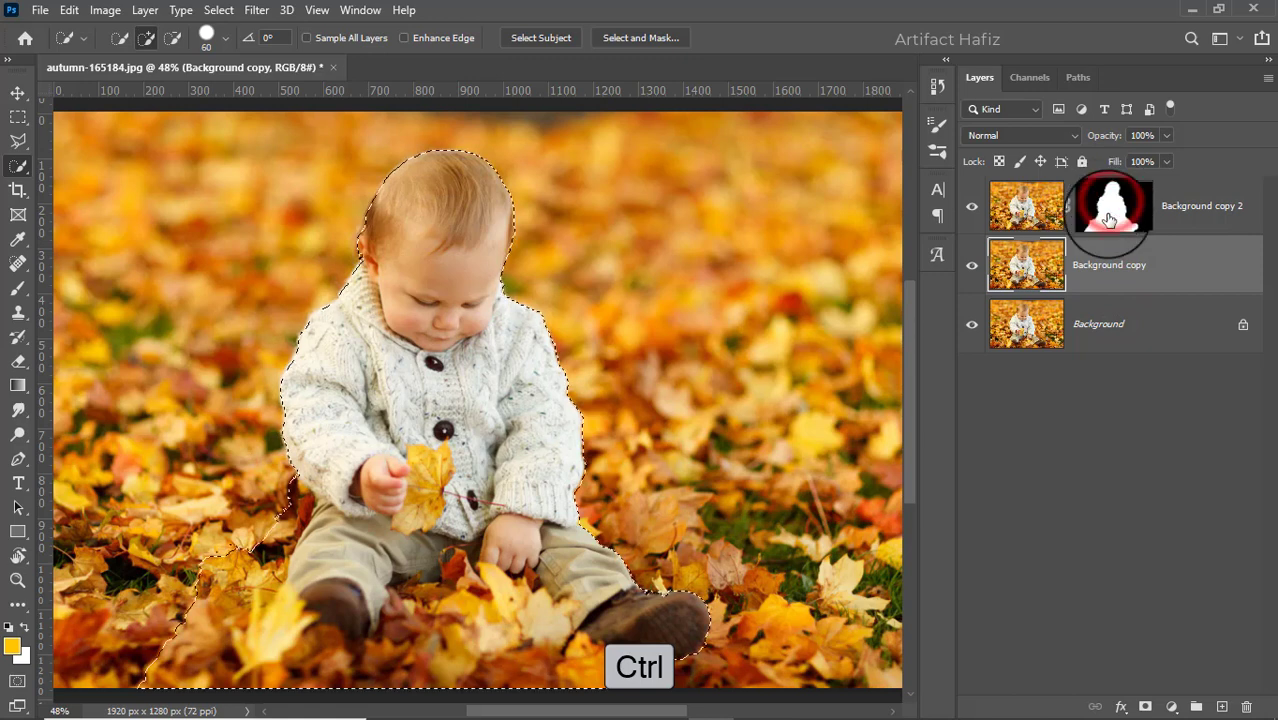
left_click(970, 206)
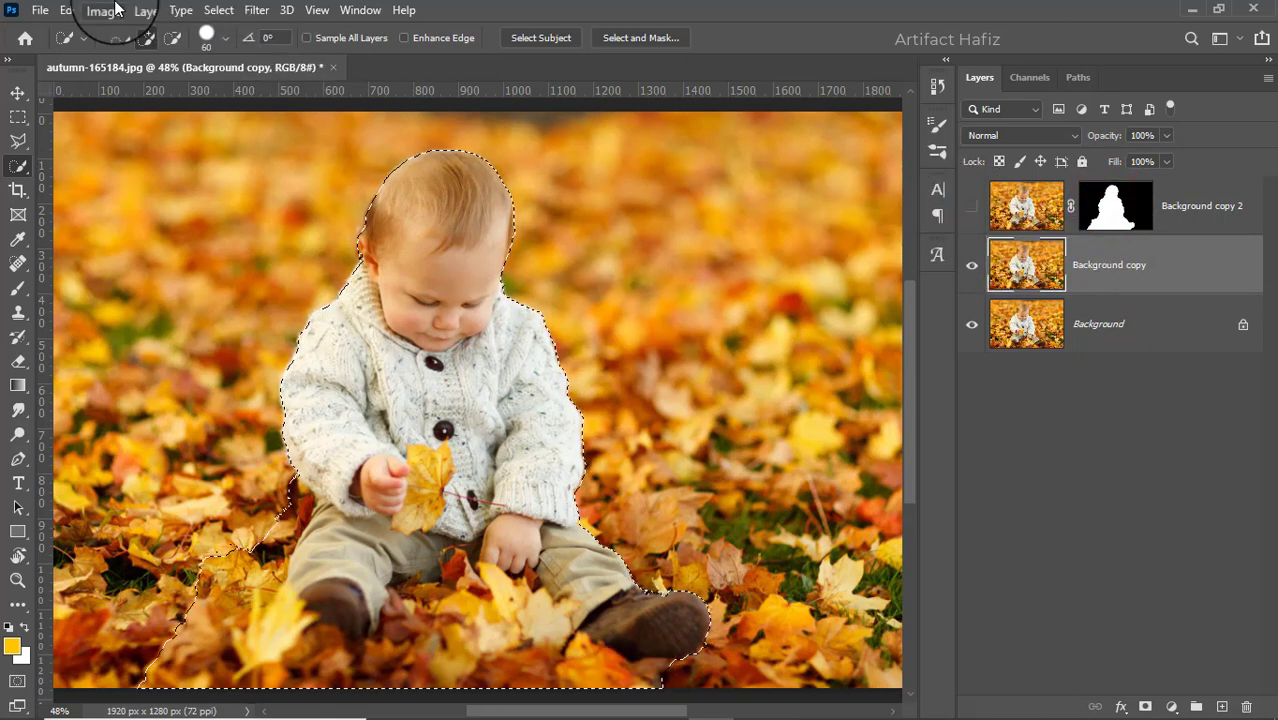
- Expand the selection around the child by 15 pixels
left_click(217, 11)
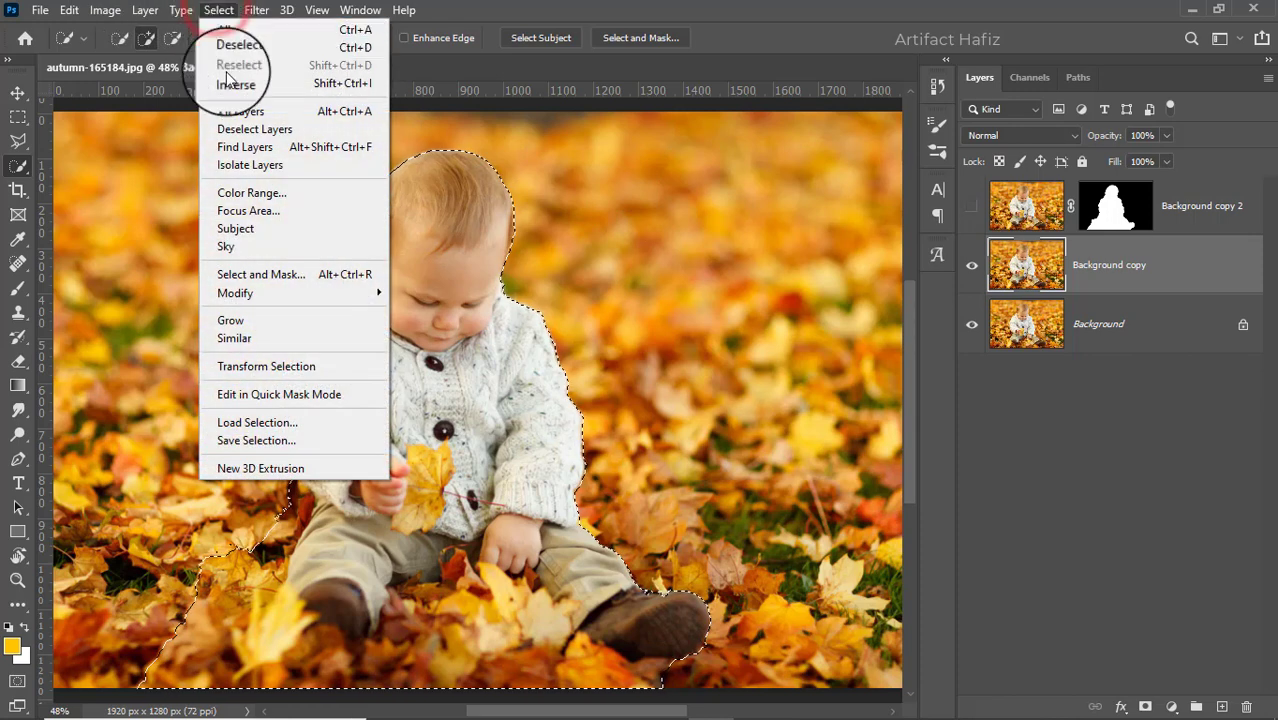
mouse_move(350, 292)
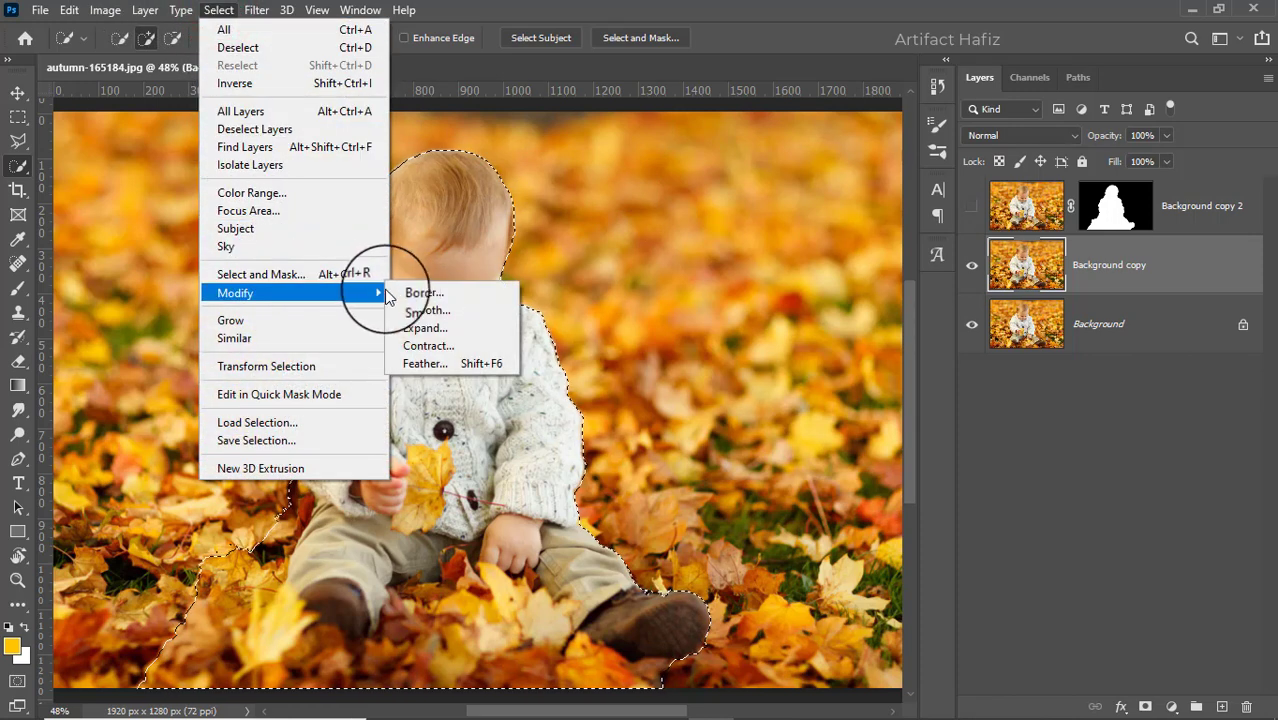
left_click(421, 329)
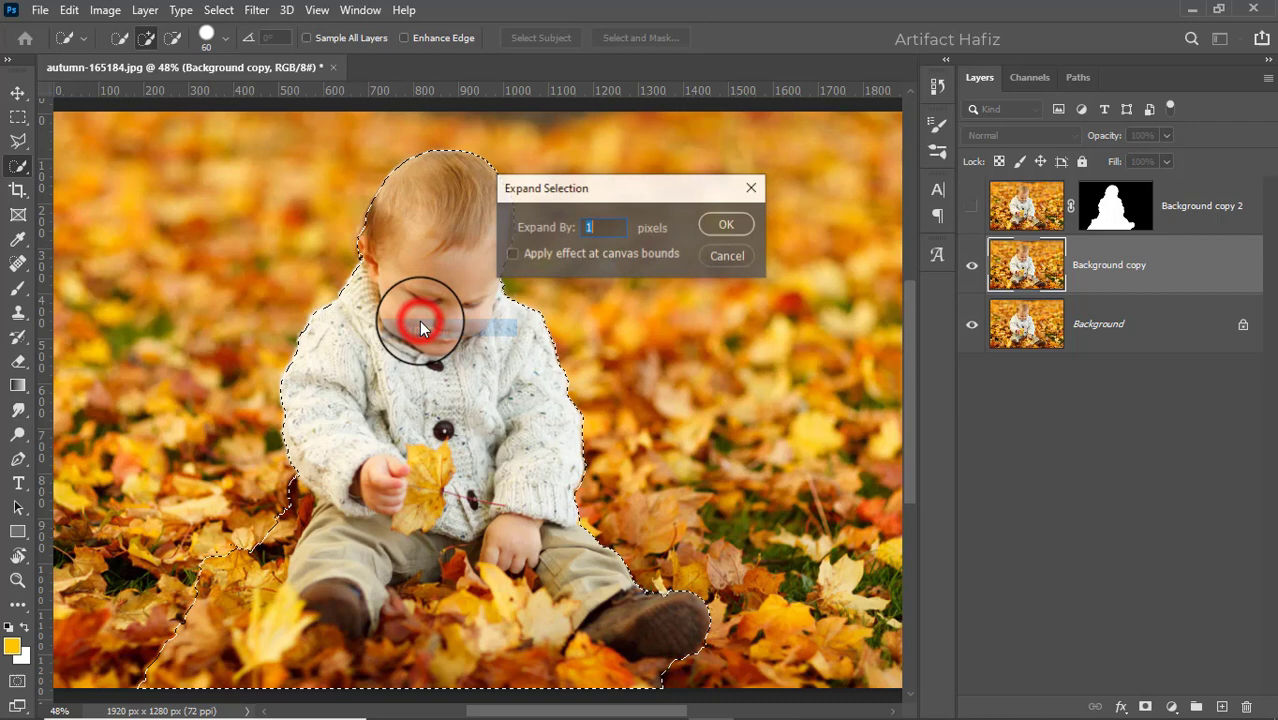
double_click(609, 224)
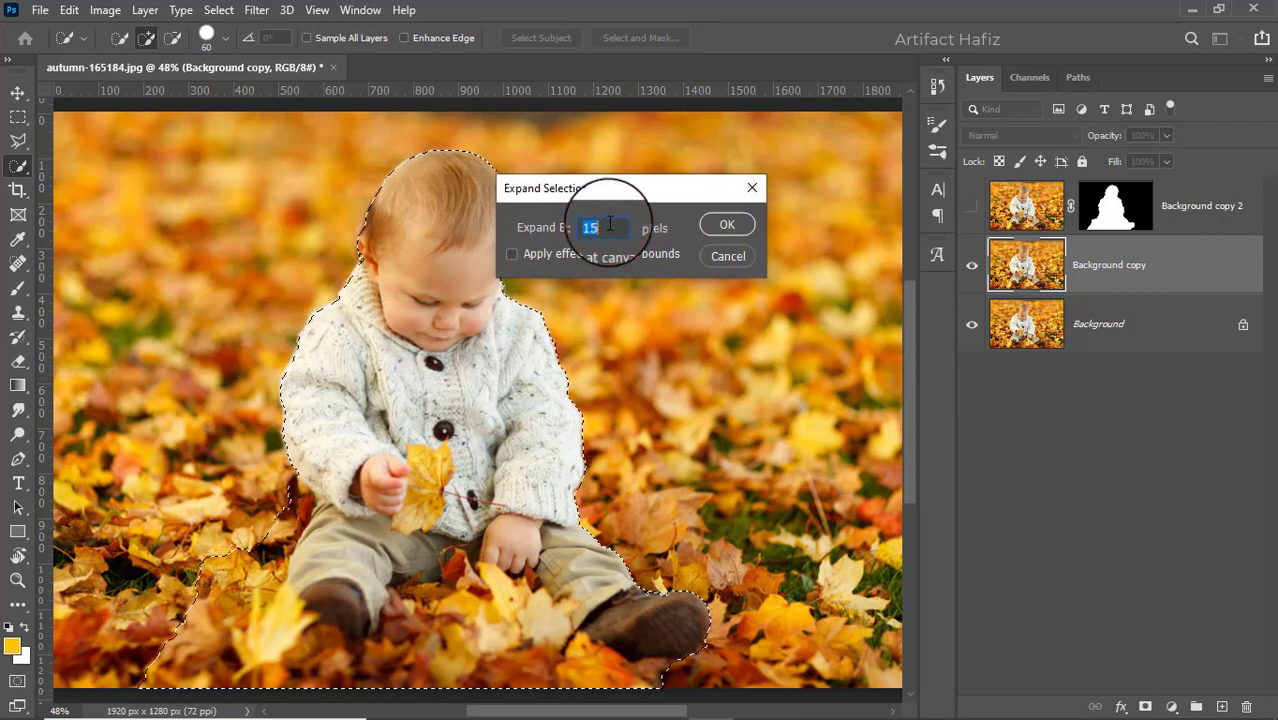
left_click(737, 228)
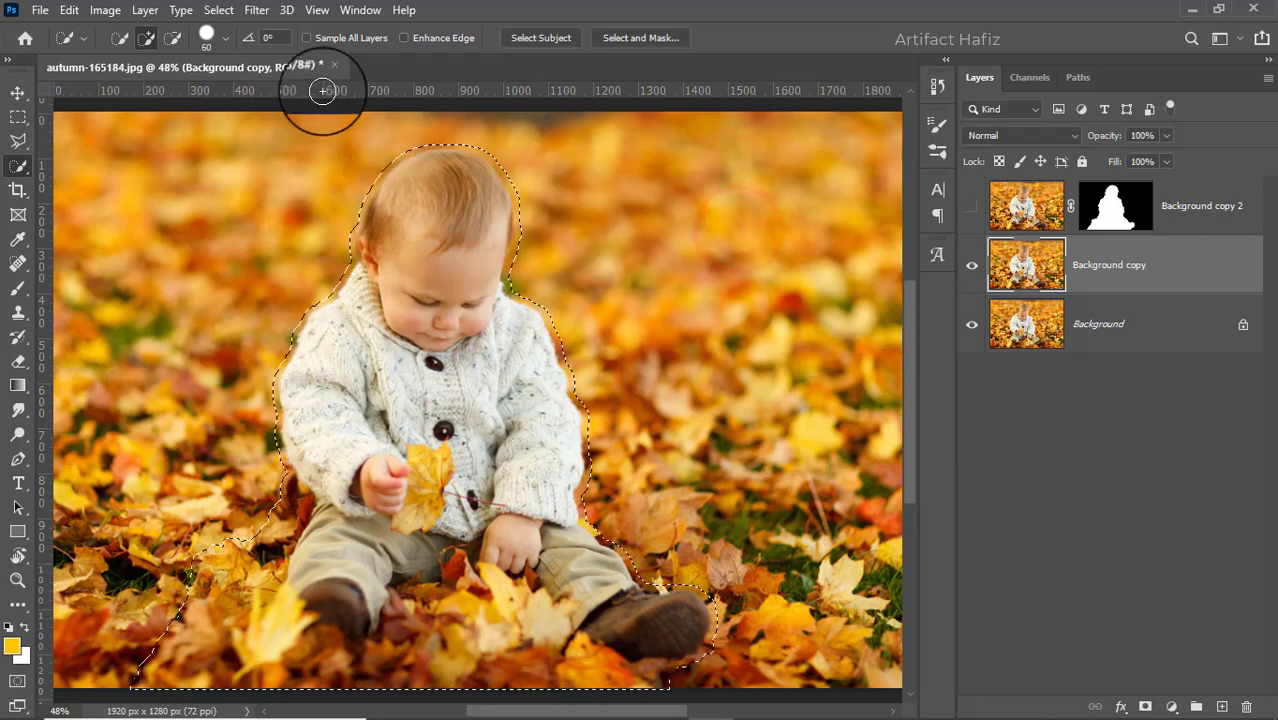
- Fill the expanded selection on the Background copy layer using Content-Aware contents to remove the child
left_click(105, 12)
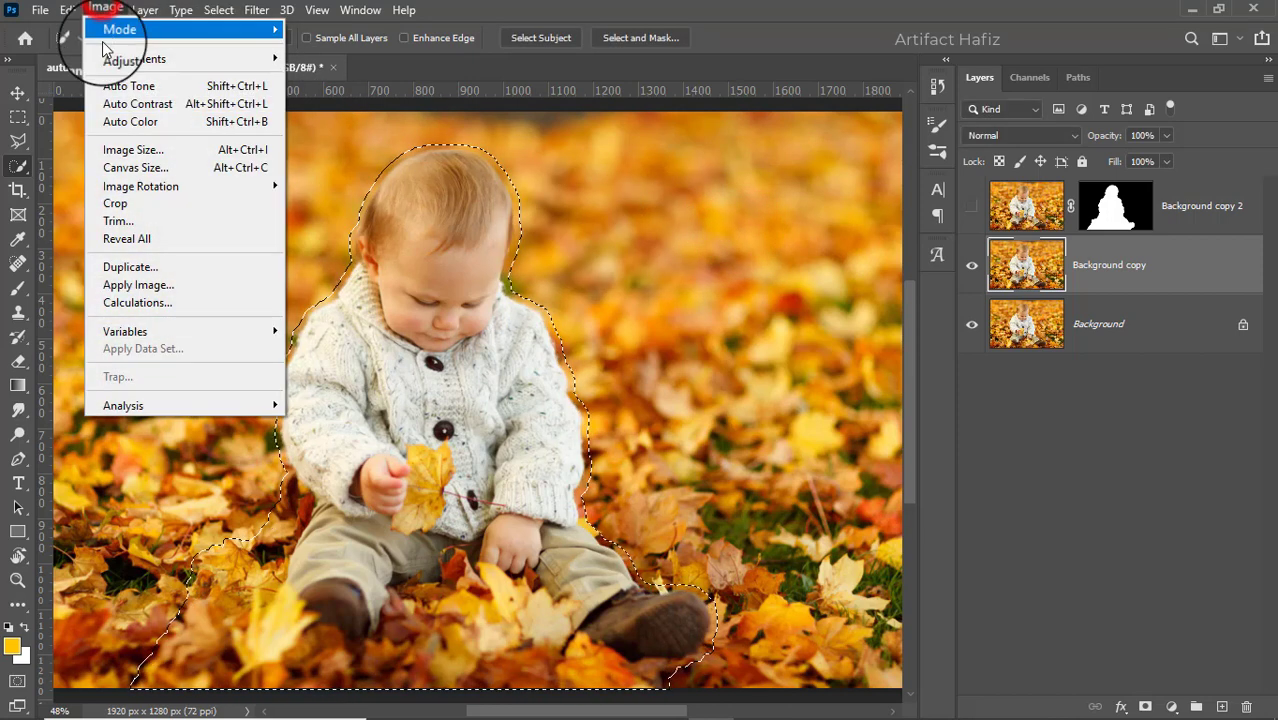
left_click(68, 11)
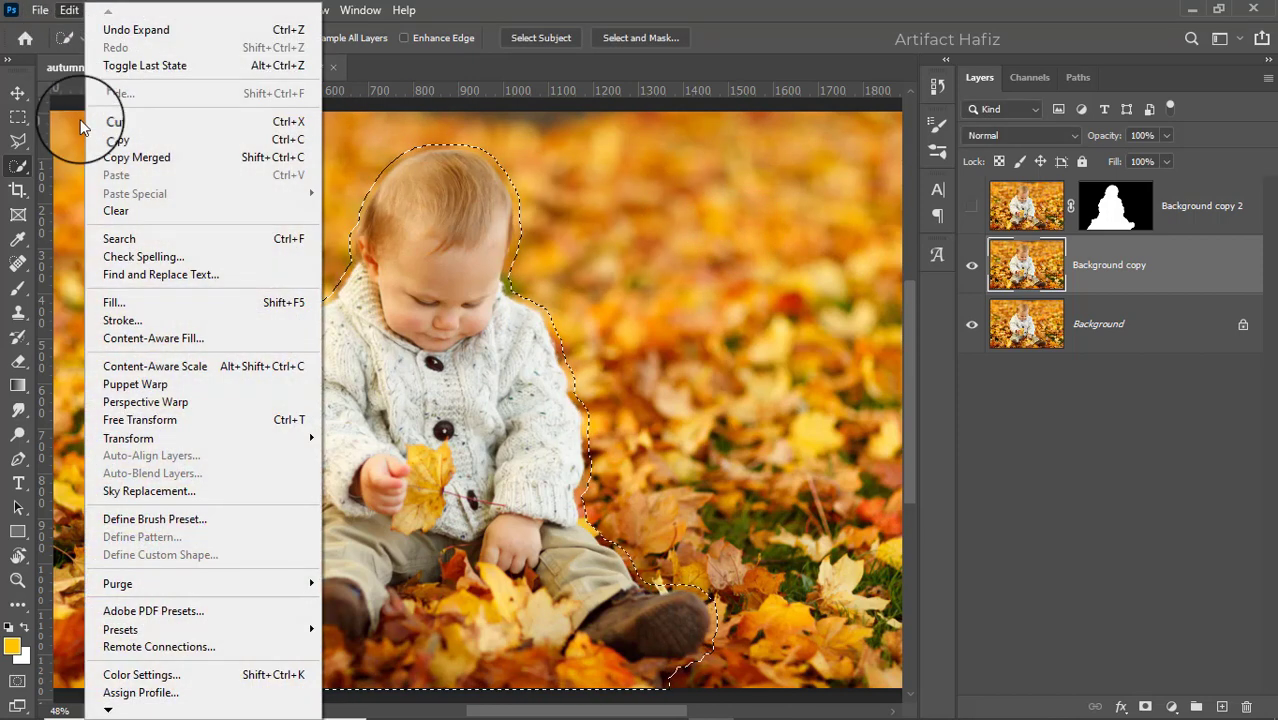
left_click(124, 306)
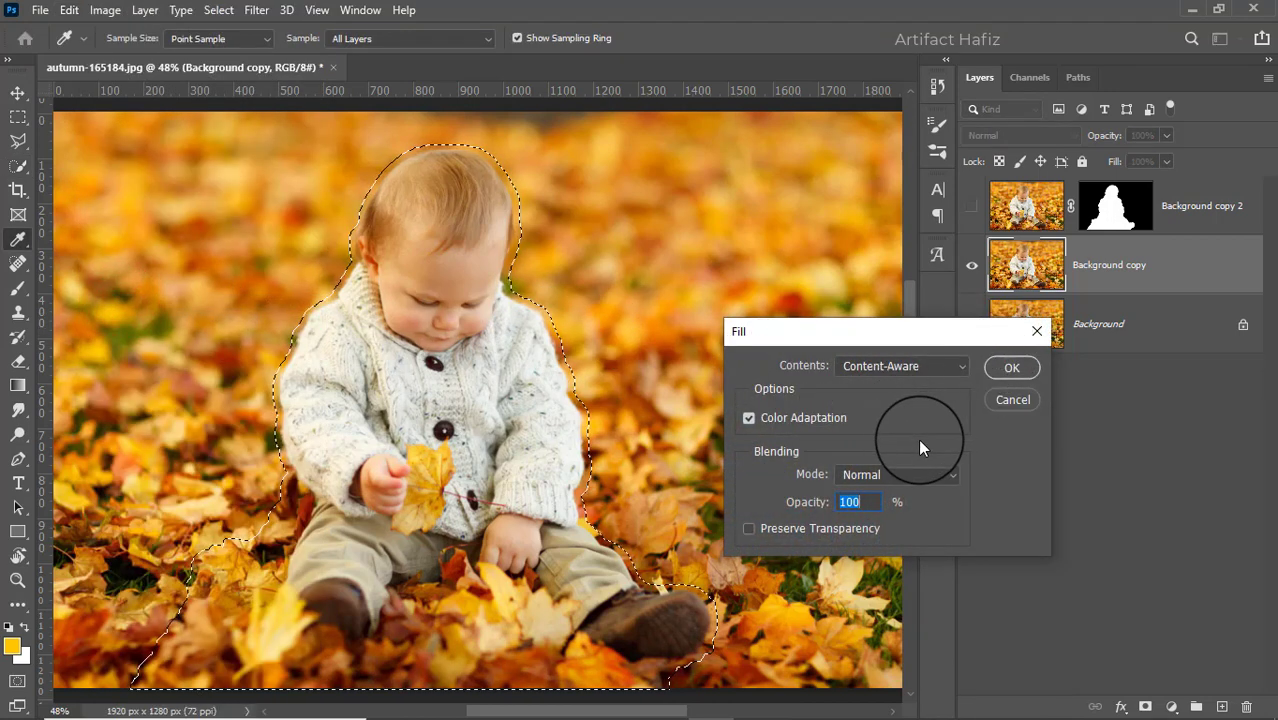
left_click(905, 366)
left_click(887, 449)
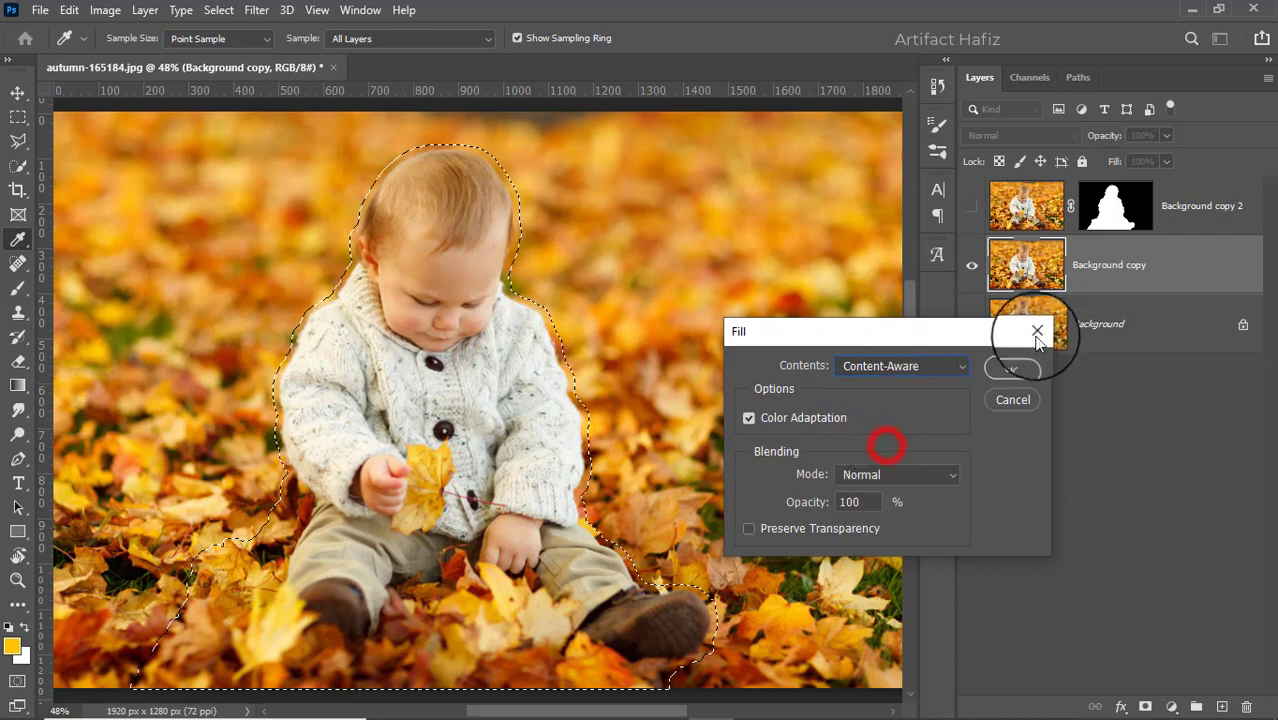
left_click(1012, 367)
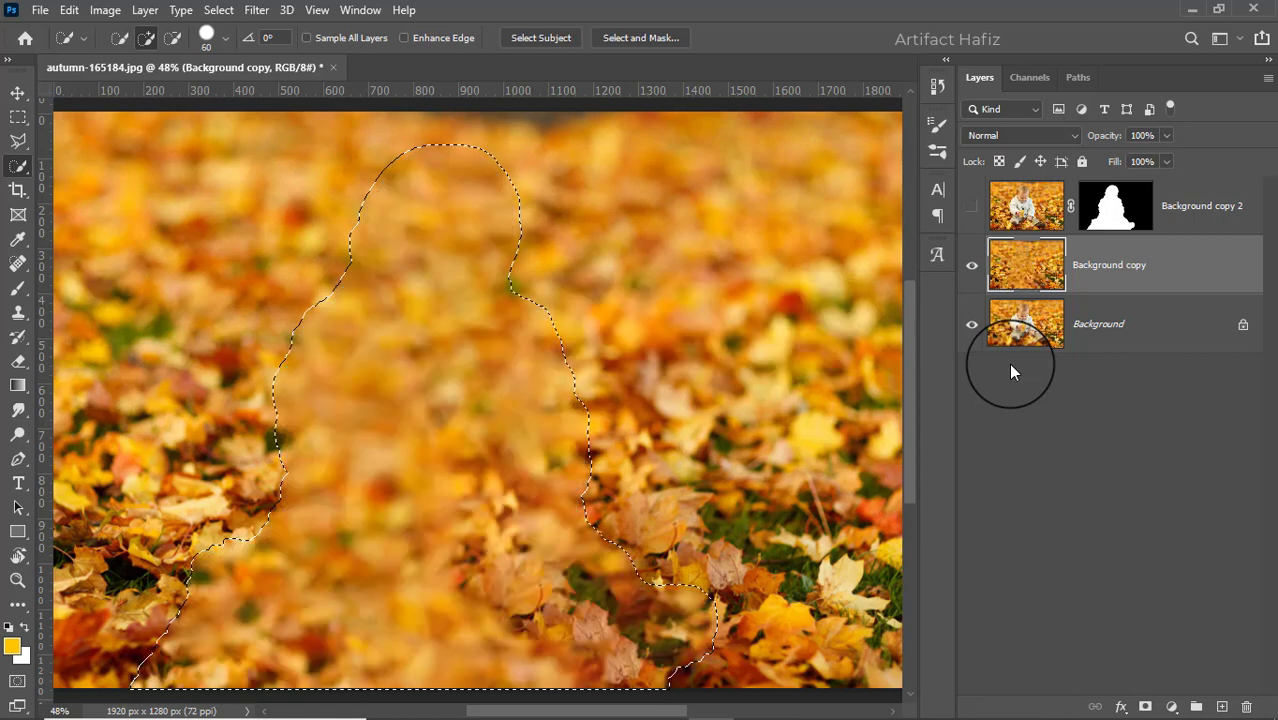
- Briefly toggle the Background copy 2 layer's visibility, and clear the active selection
left_click(971, 207)
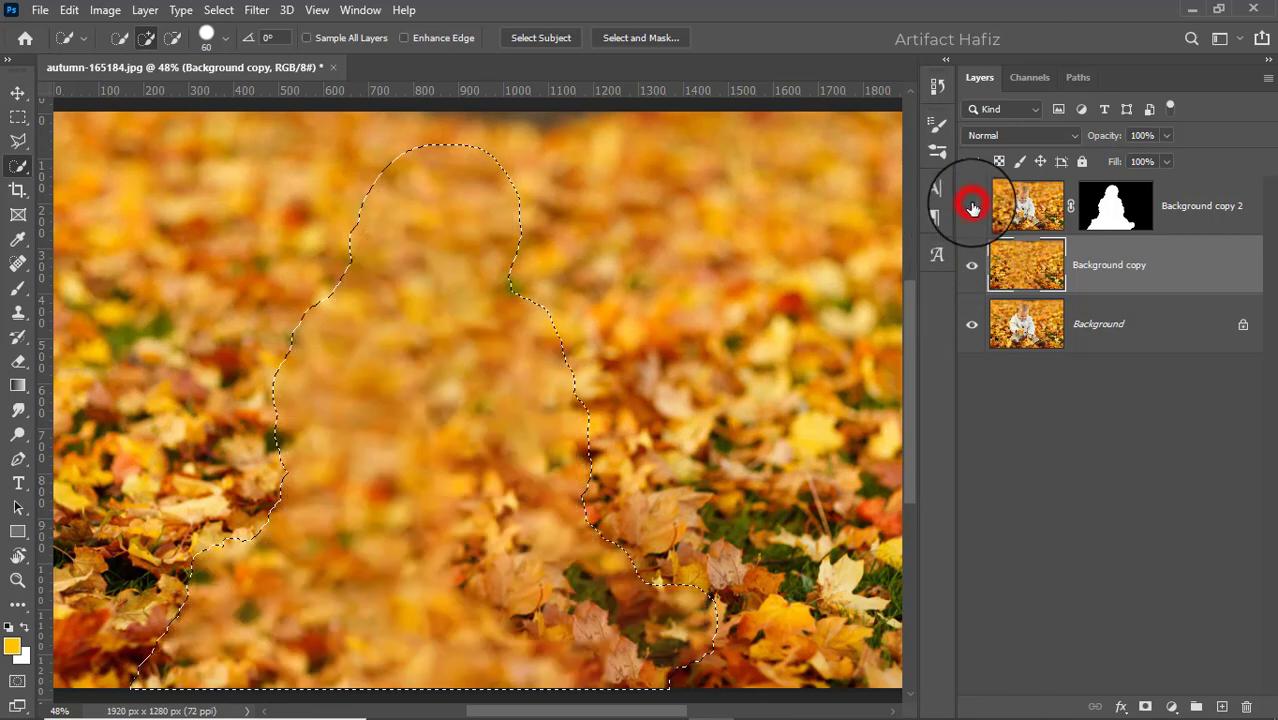
left_click(971, 207)
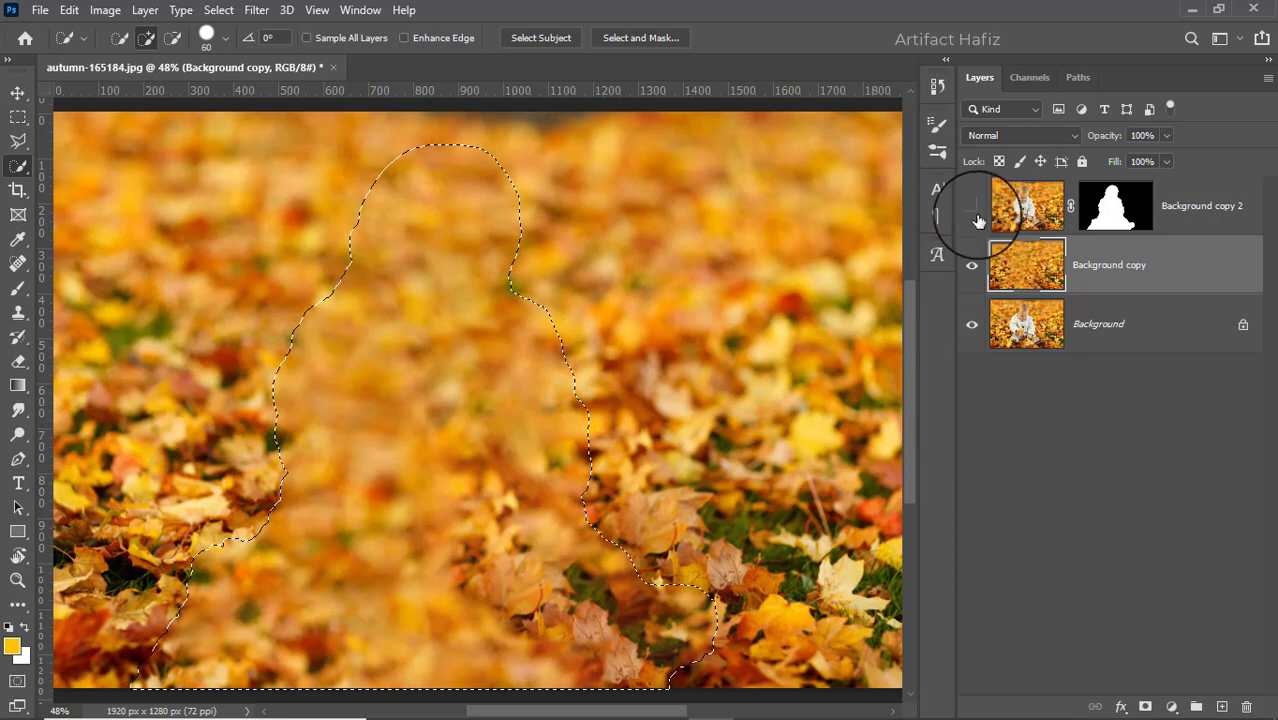
left_click(218, 10)
left_click(231, 49)
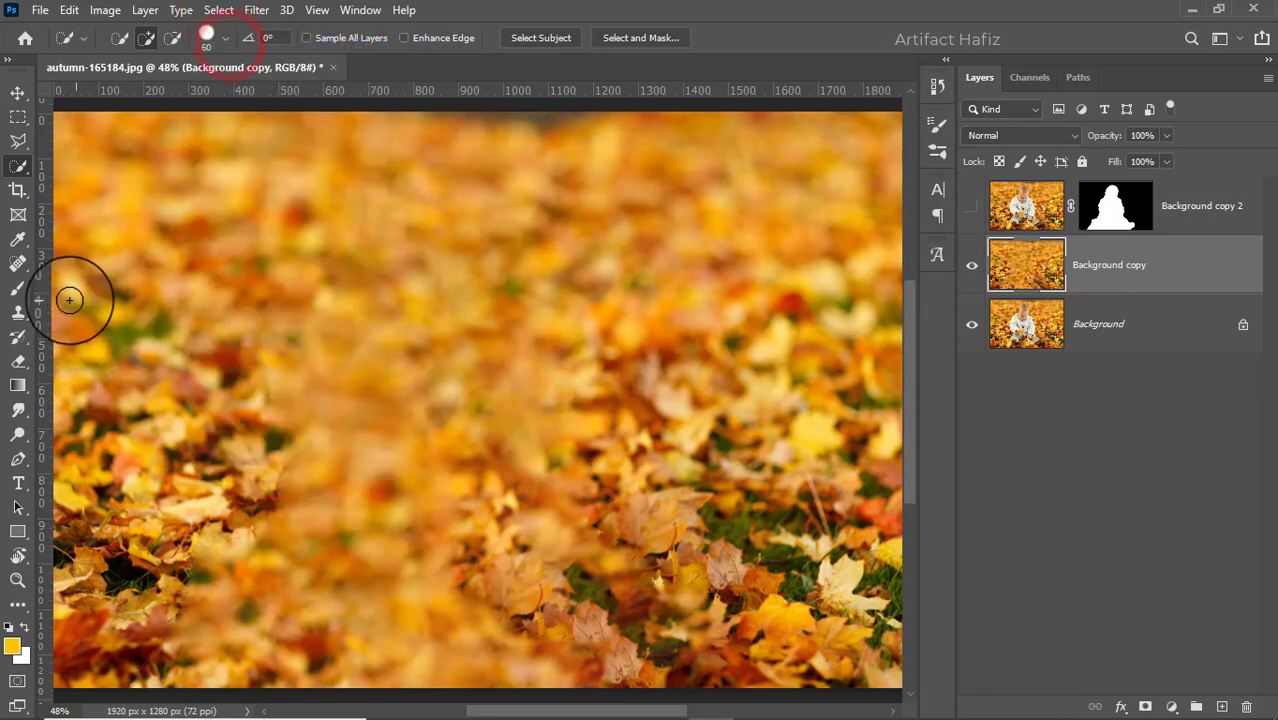
- Smooth the filled area on Background copy with Spot Healing Brush strokes, and show the Background copy 2 layer again
left_click(17, 266)
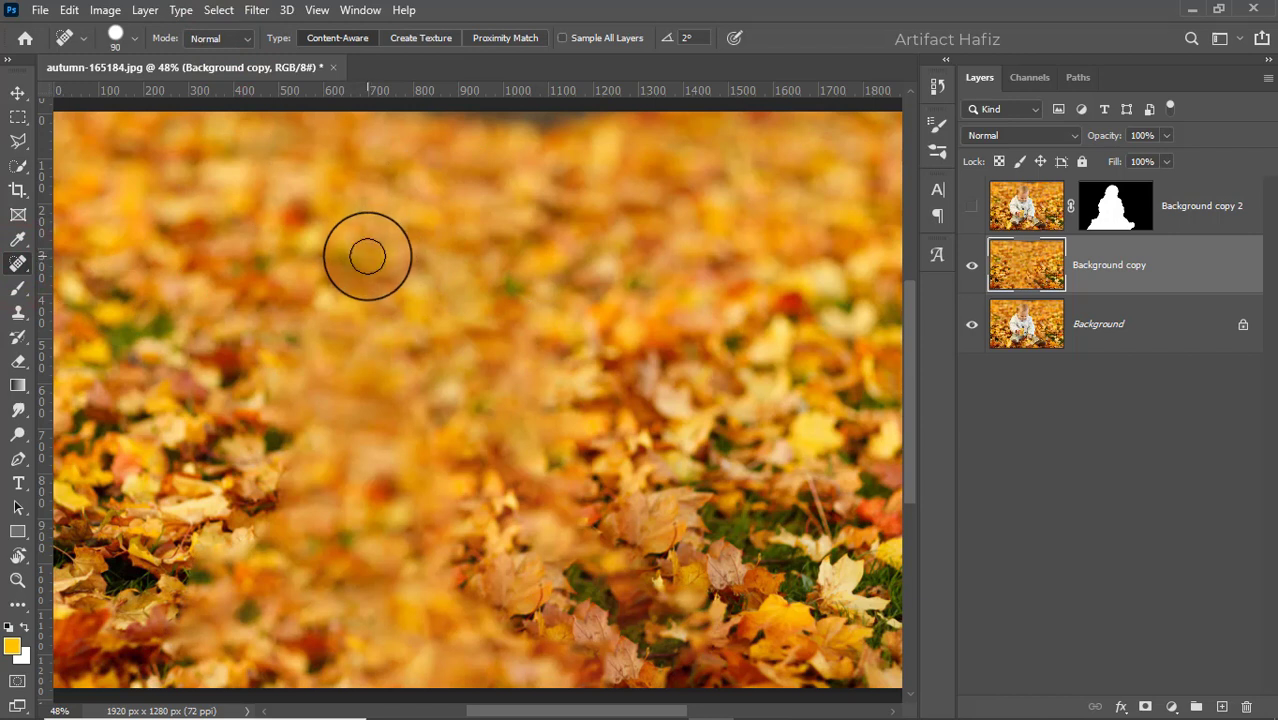
left_click_drag(367, 256, 294, 400)
left_click_drag(462, 222, 561, 345)
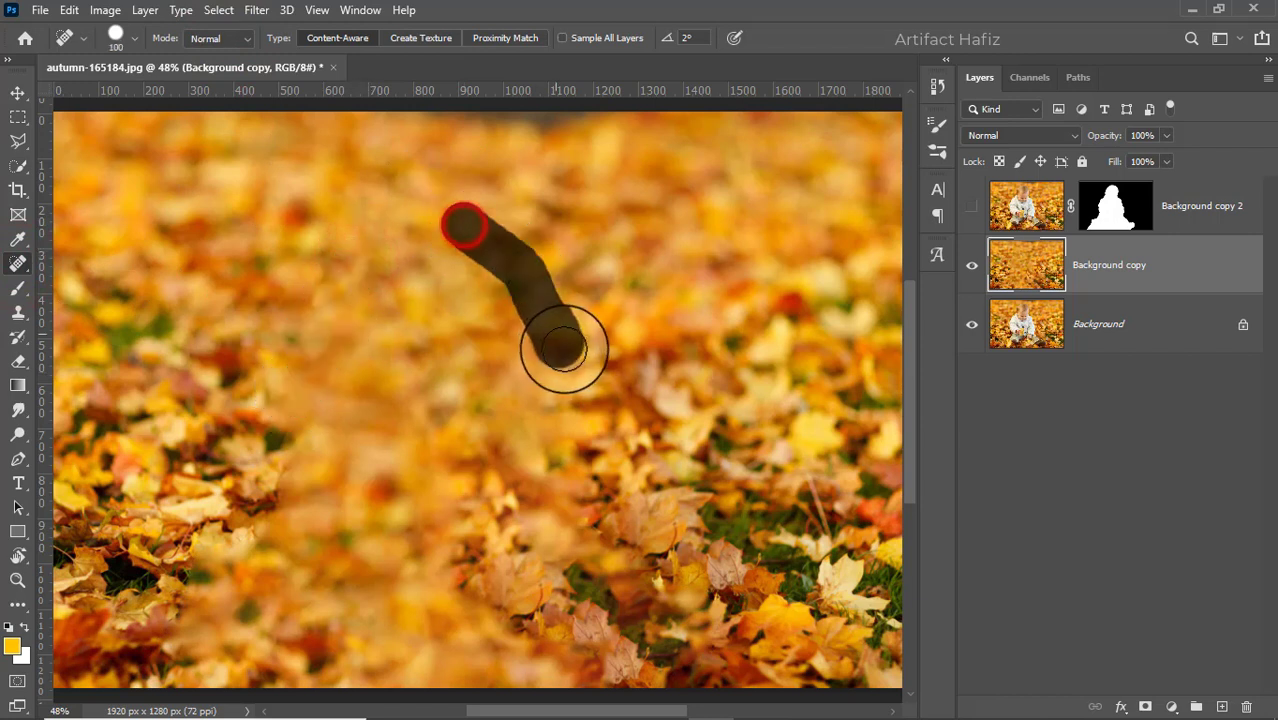
left_click(968, 211)
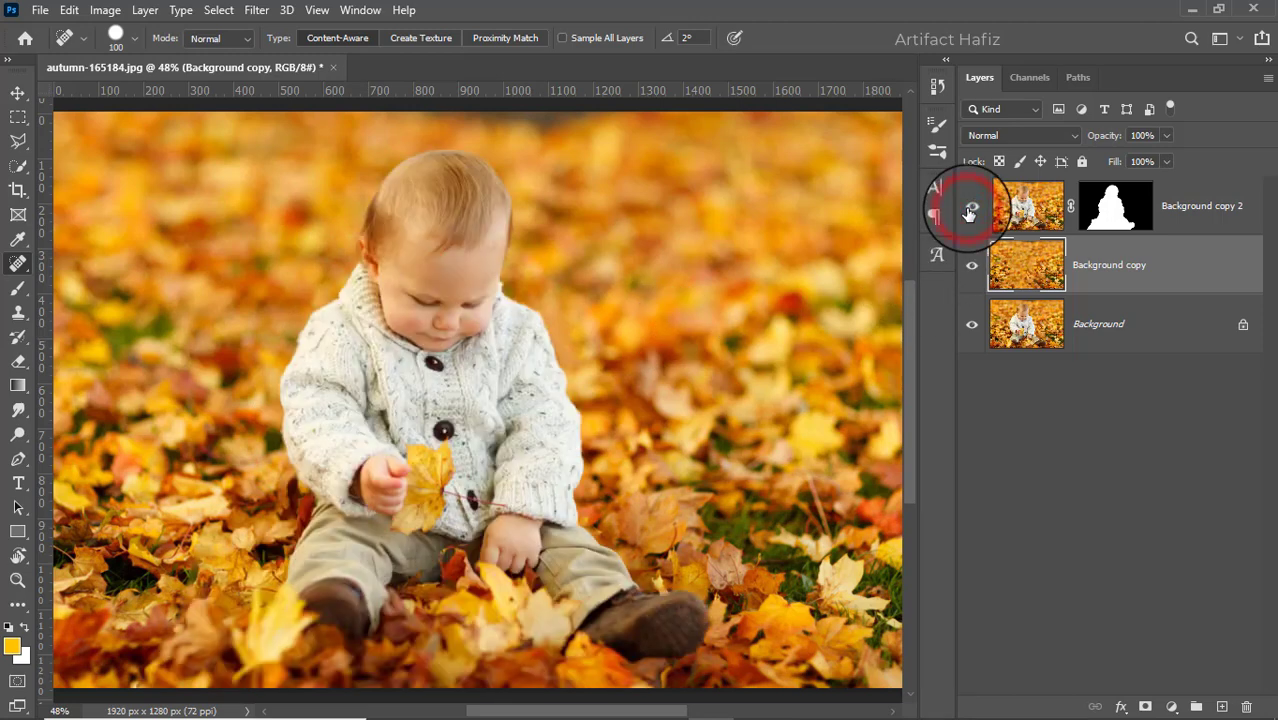
- Convert the Background copy layer for smart filters
left_click(1100, 266)
left_click(256, 12)
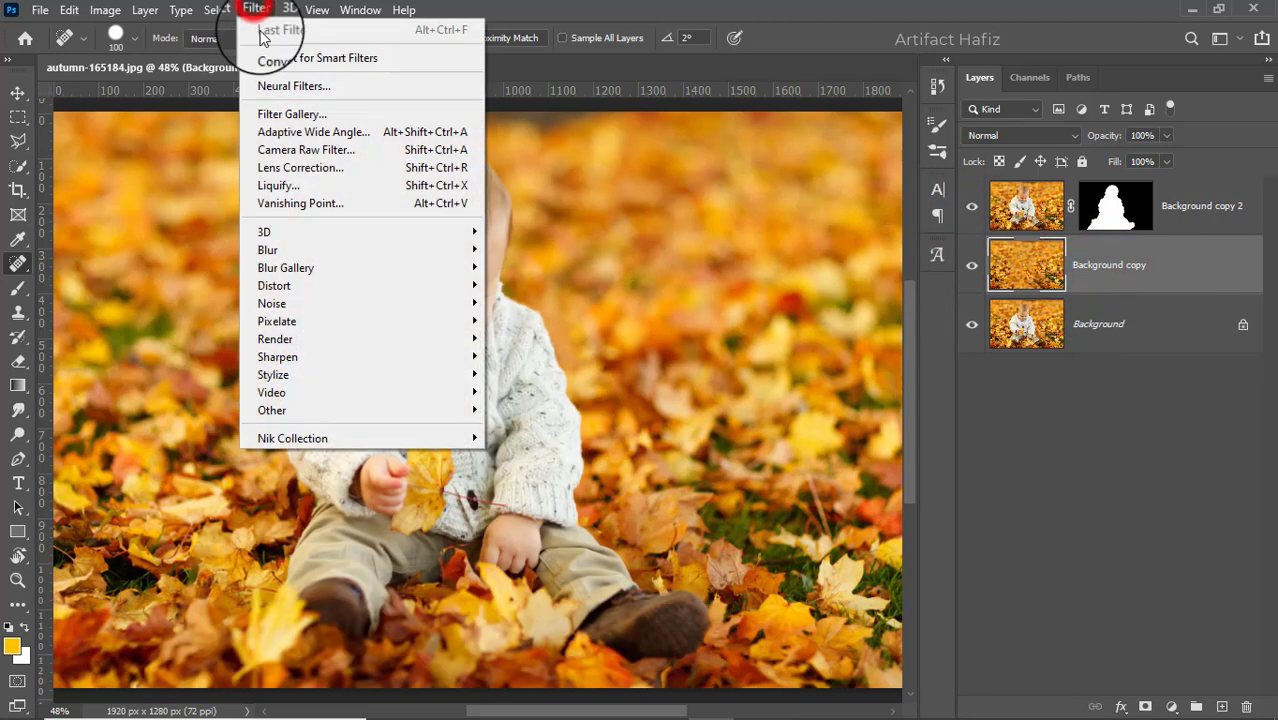
left_click(272, 56)
- Start a Tilt-Shift blur on the Background copy layer with the blur amount set to 53 px
left_click(255, 12)
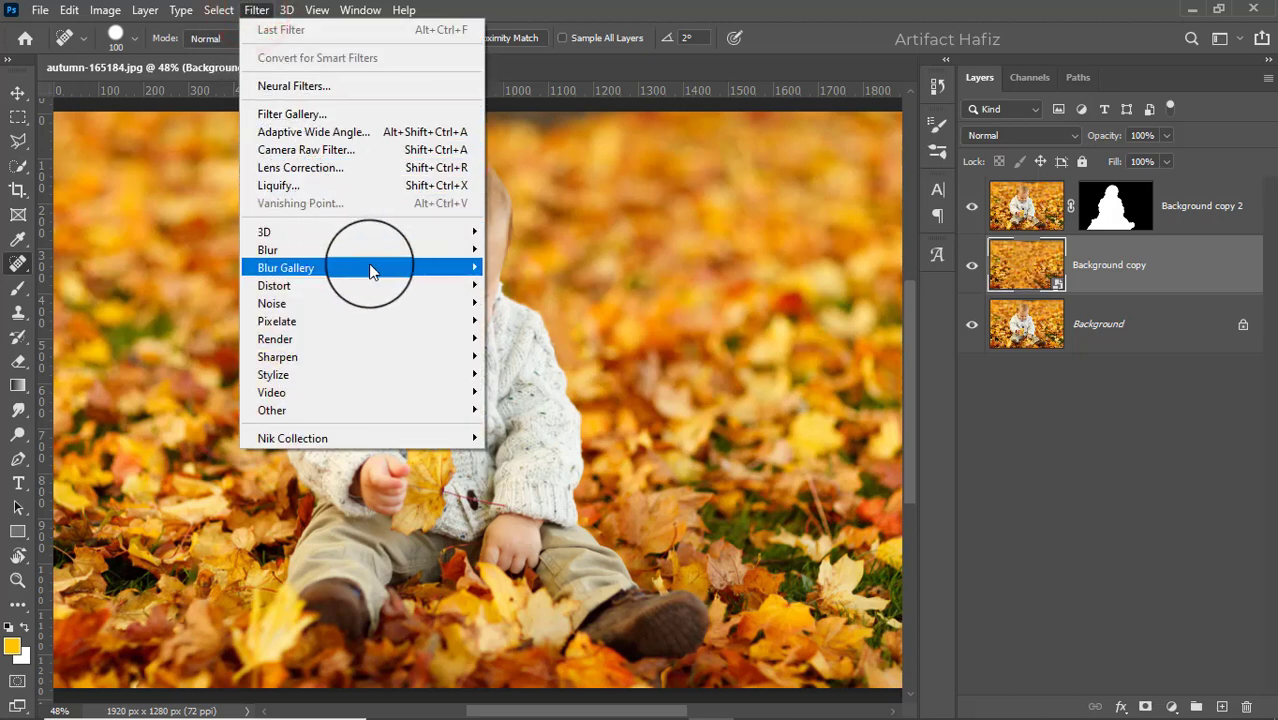
mouse_move(466, 272)
left_click(521, 302)
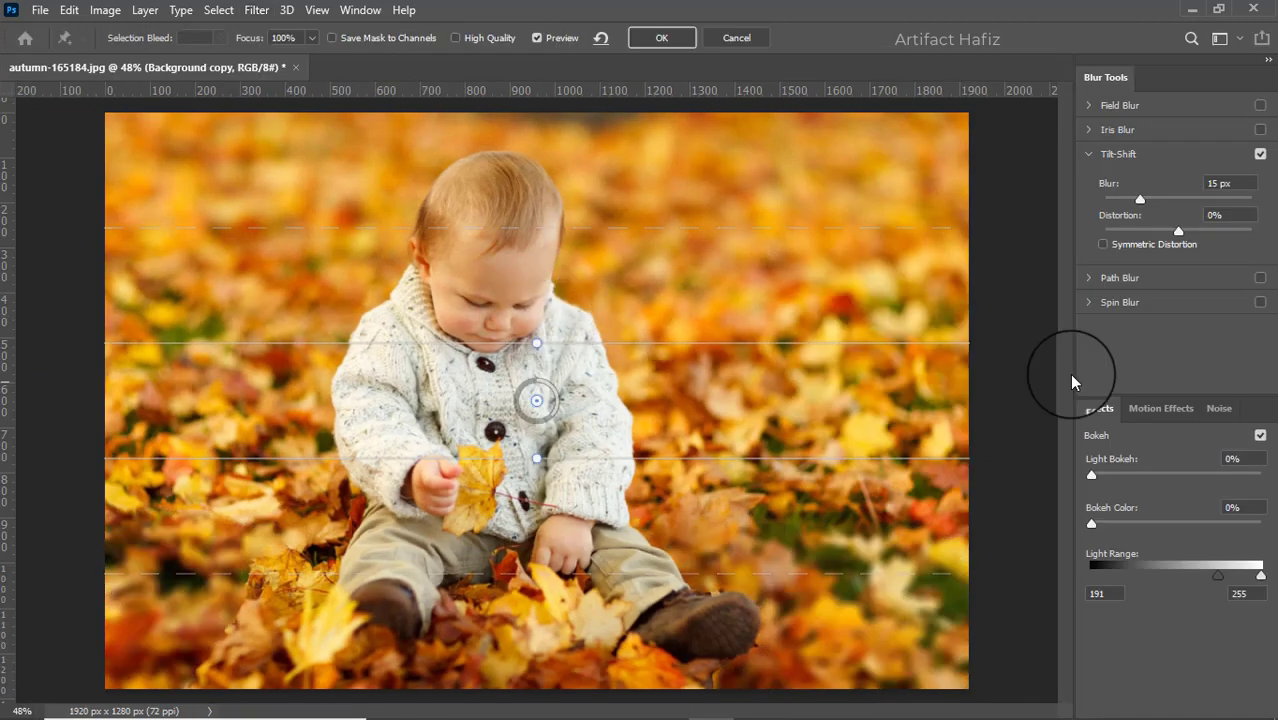
left_click_drag(1147, 205, 1168, 201)
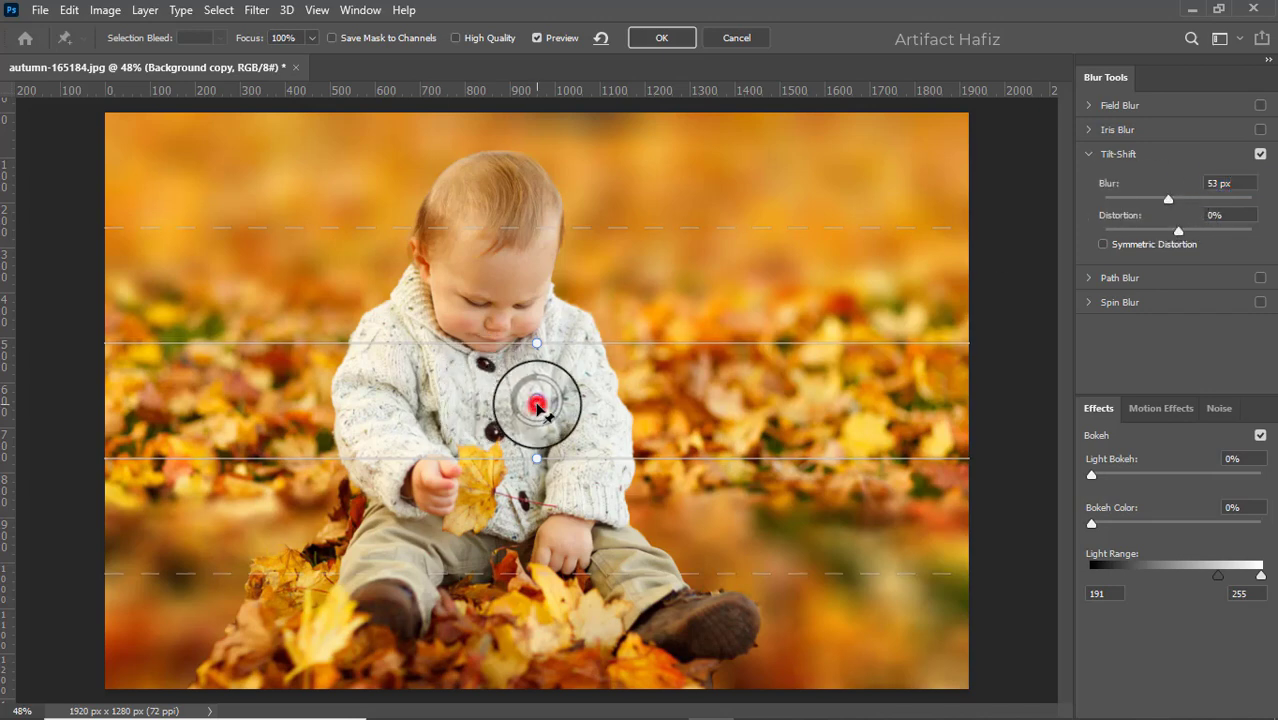
- Move the tilt-shift focus band down to the leaves around the child's feet, extend its upper transition to chest height, and apply the blur
left_click_drag(537, 403, 513, 666)
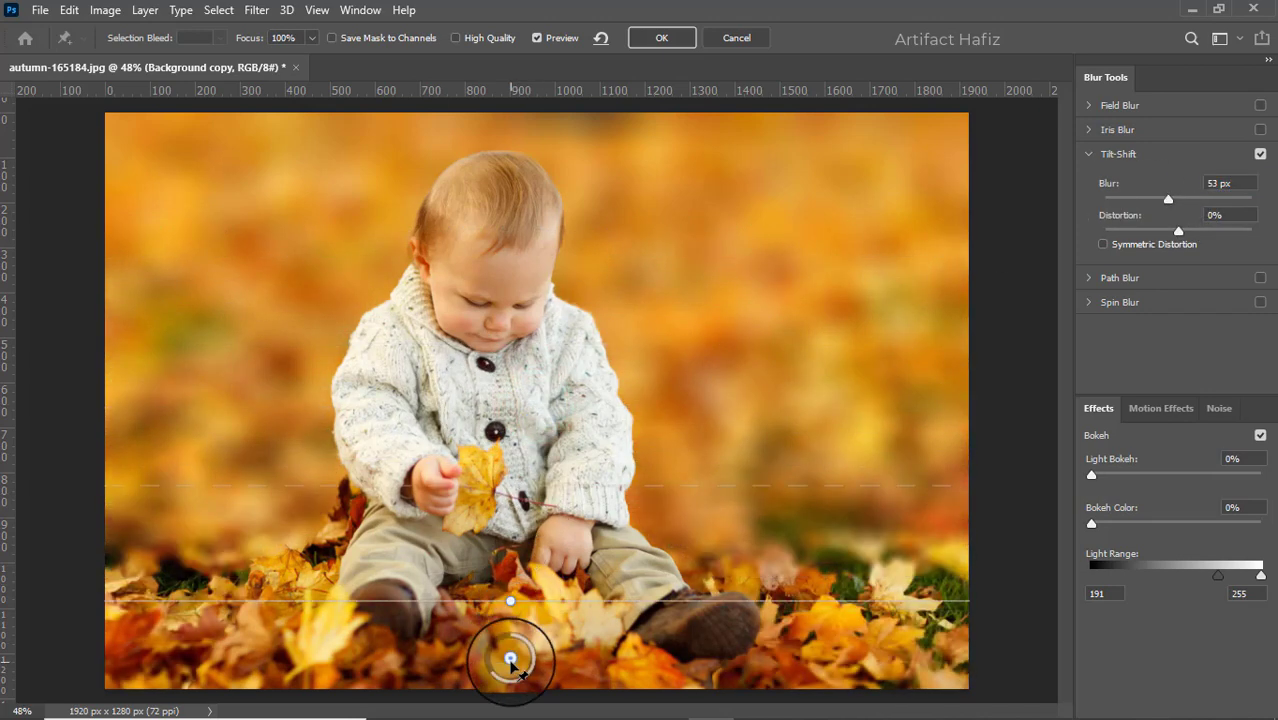
left_click_drag(514, 487, 521, 345)
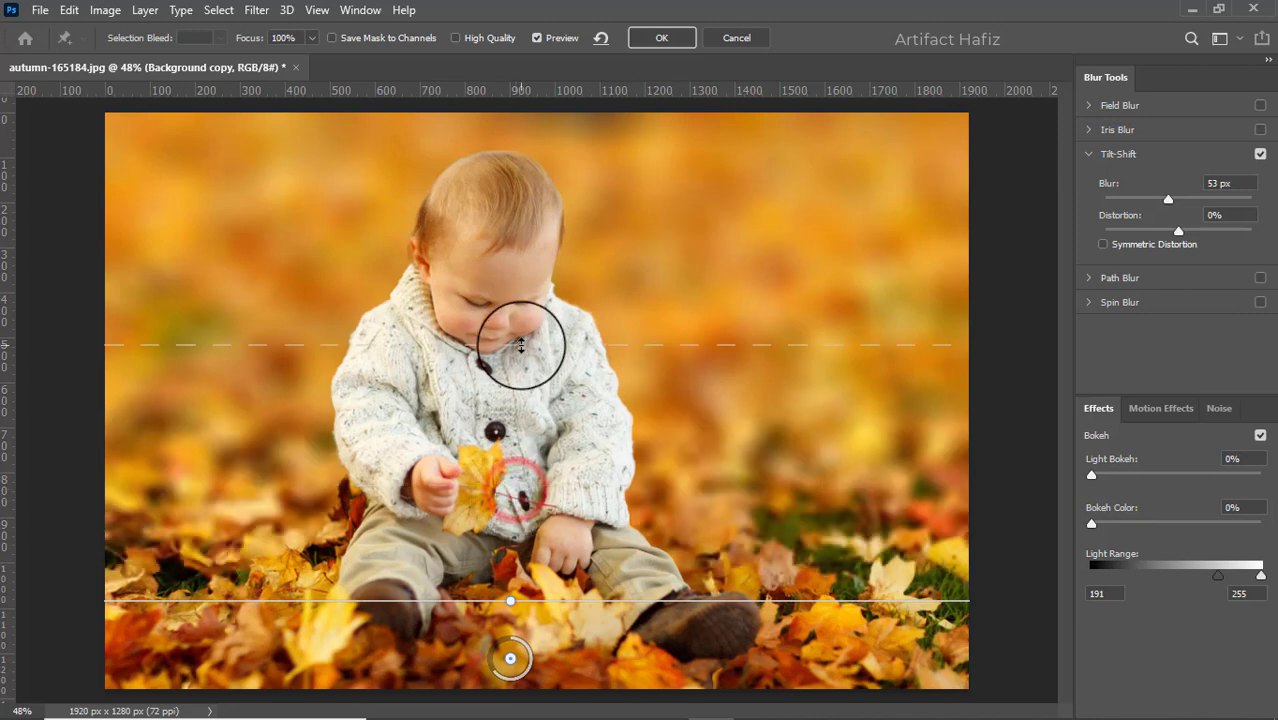
left_click_drag(509, 660, 519, 620)
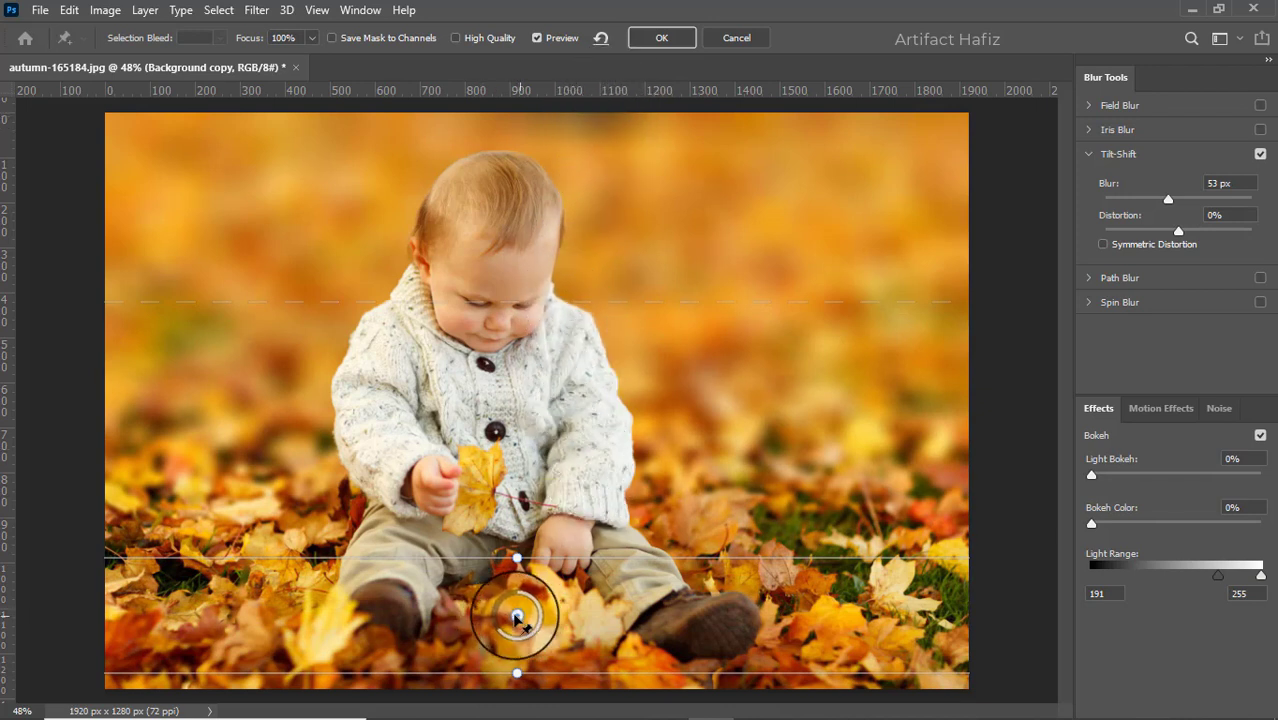
left_click_drag(517, 619, 515, 643)
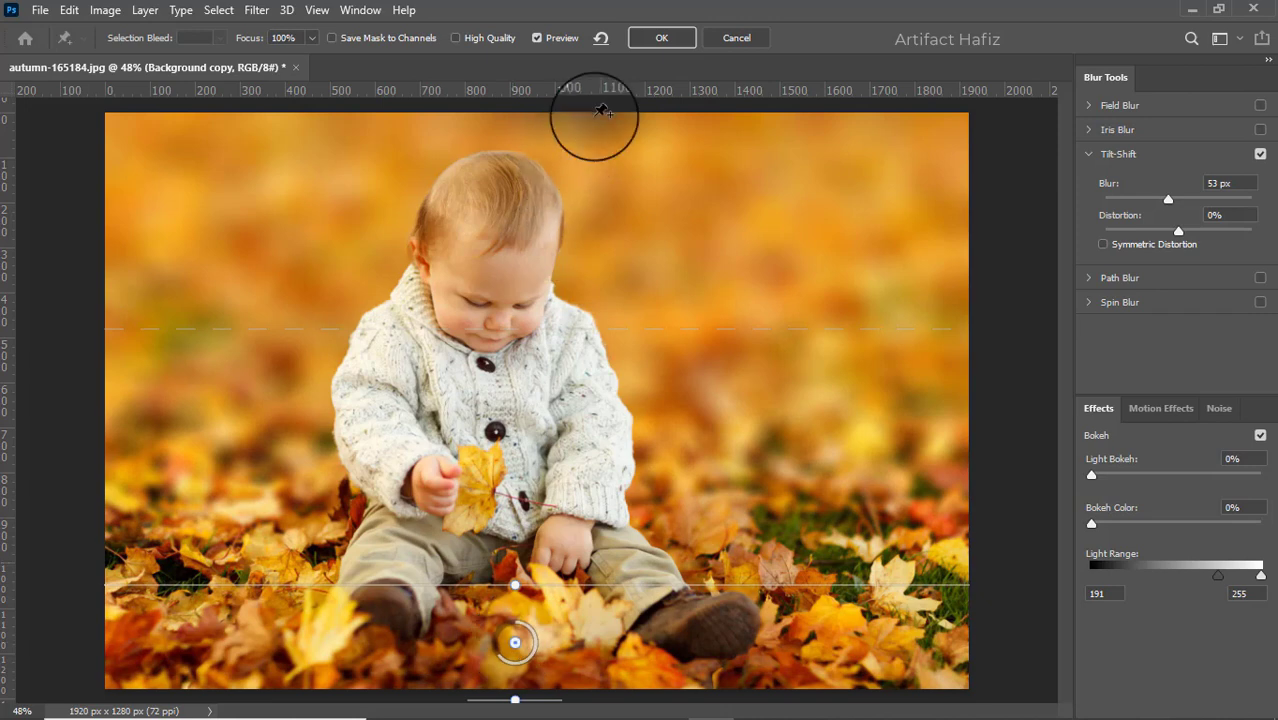
left_click(655, 40)
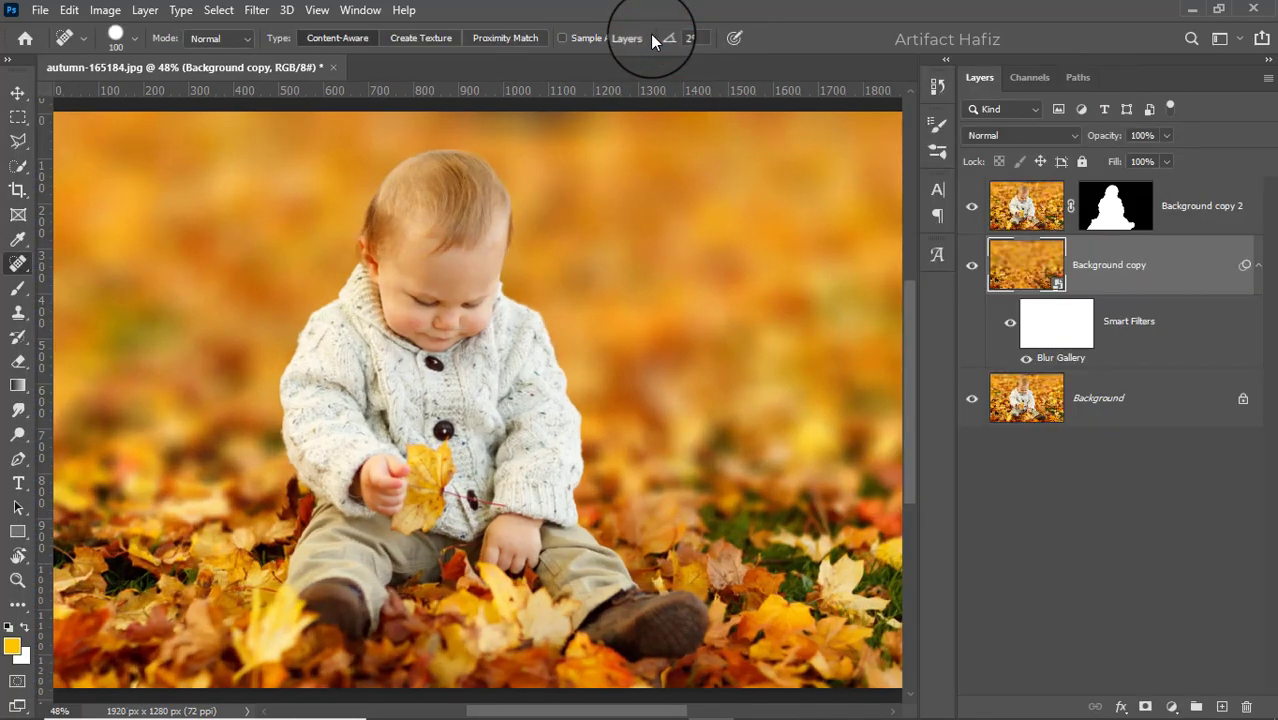
- Stamp all visible layers into a new layer above Background copy 2 and convert it for smart filters
key("ctrl+0")
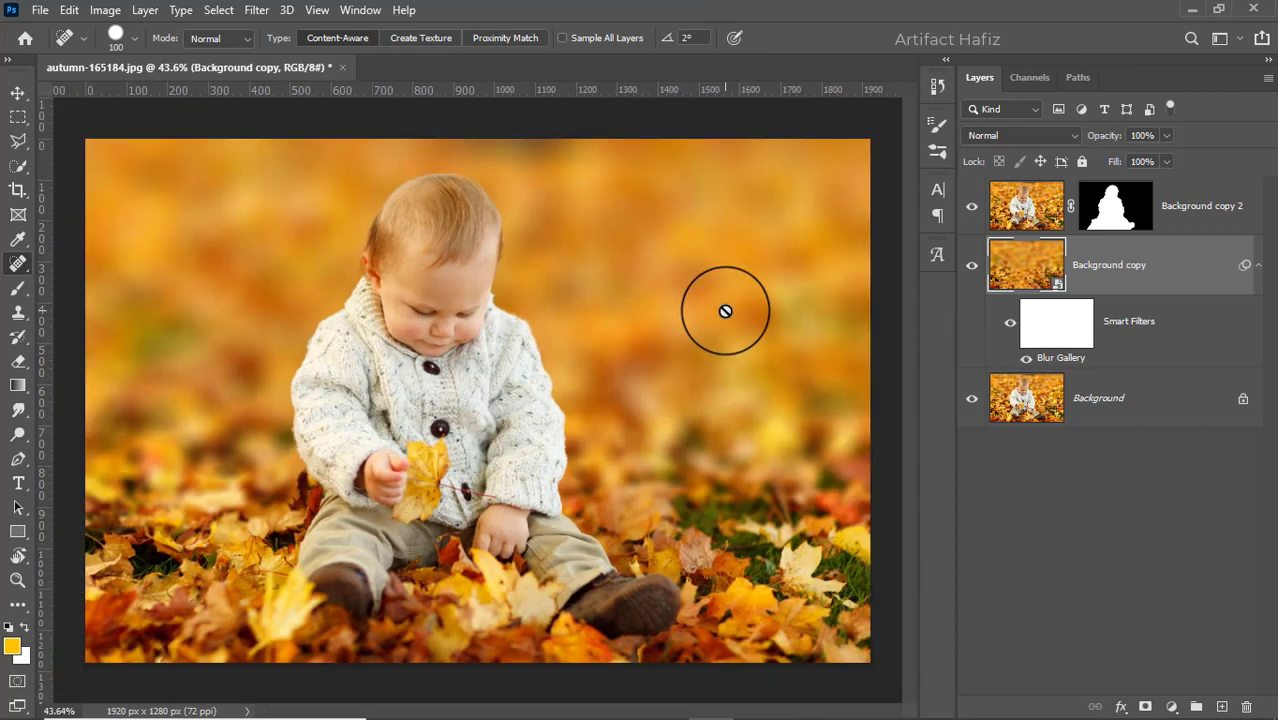
left_click(1193, 210)
key("ctrl+alt+shift+e")
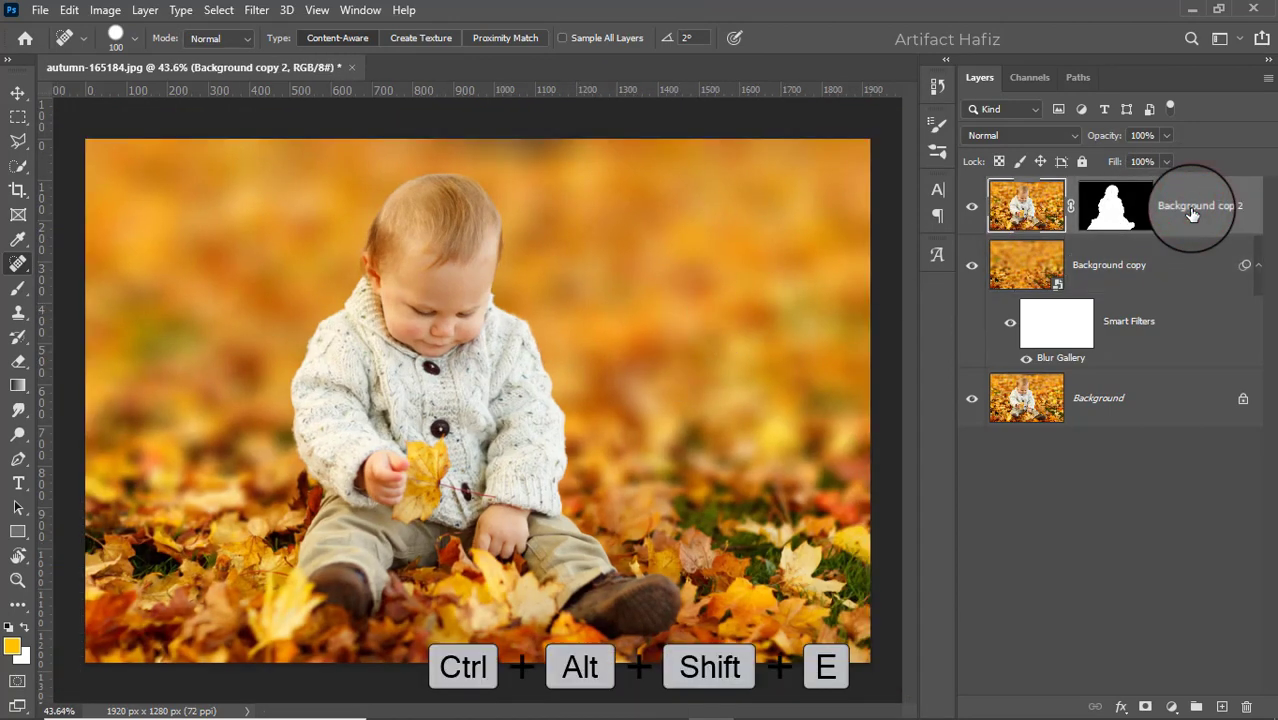
left_click(257, 12)
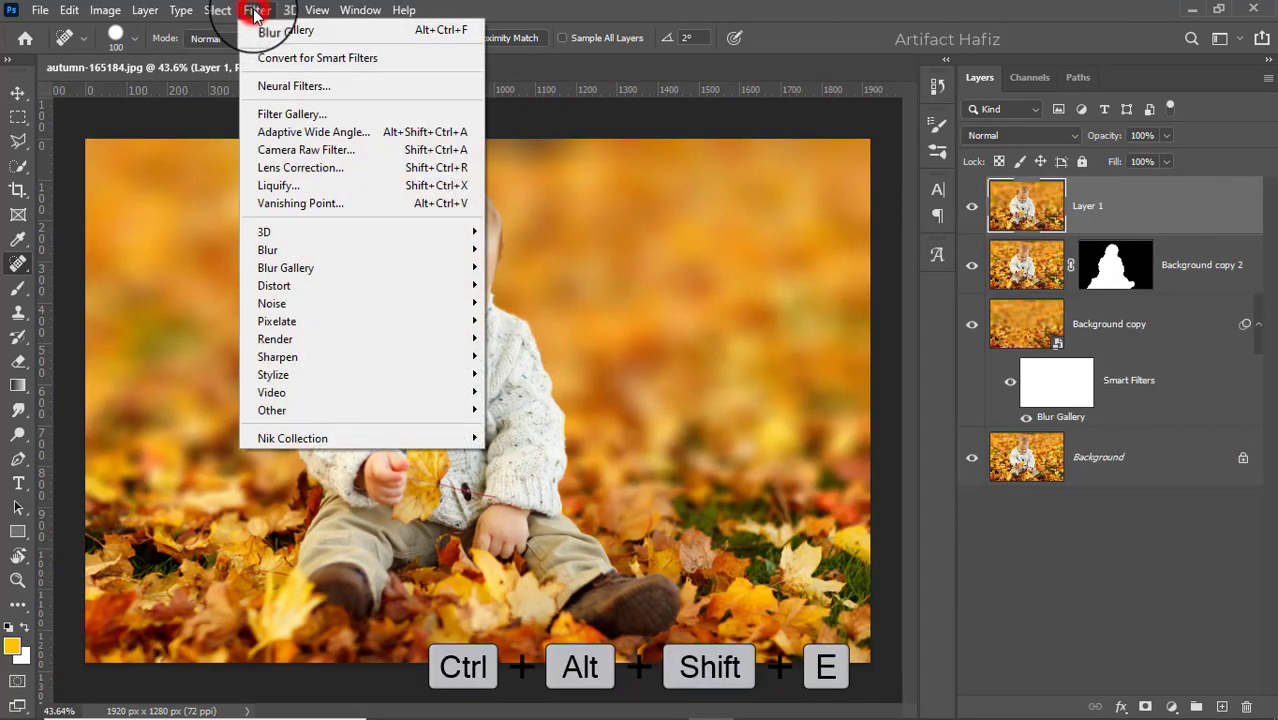
left_click(262, 57)
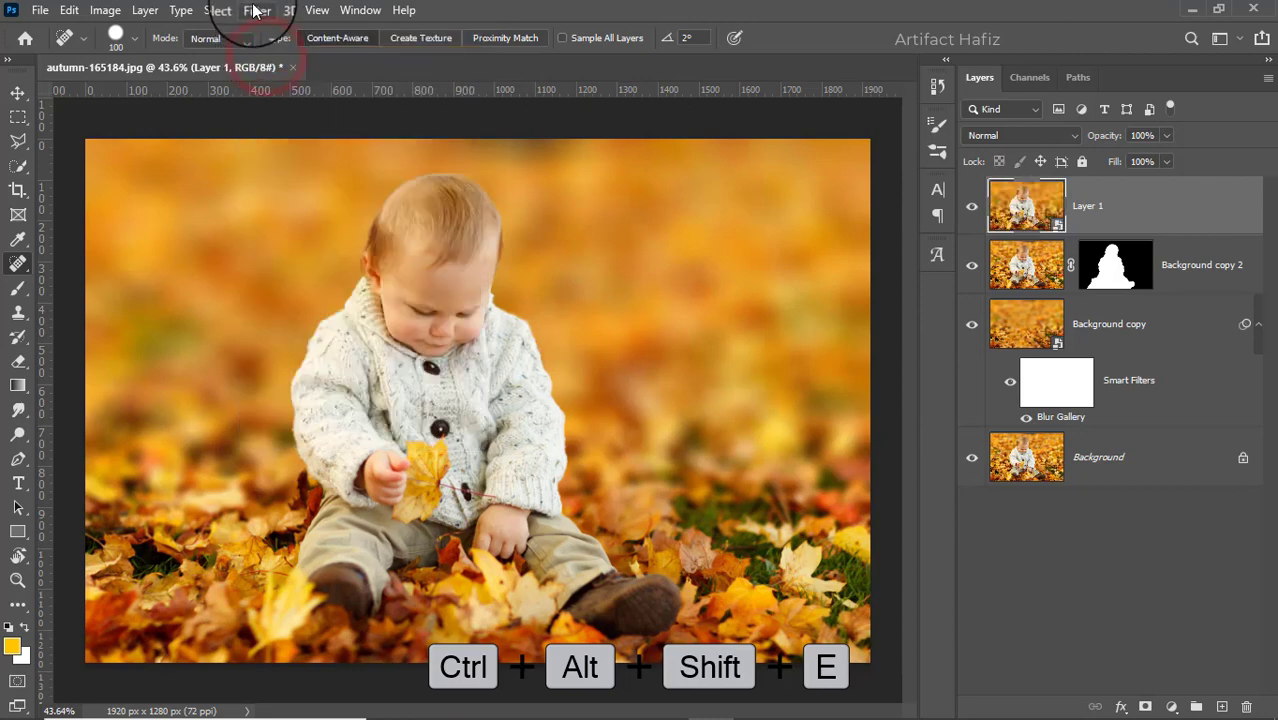
- Start a Camera Raw Filter on the stamped layer and set the white balance temperature to -14
left_click(257, 12)
left_click(300, 150)
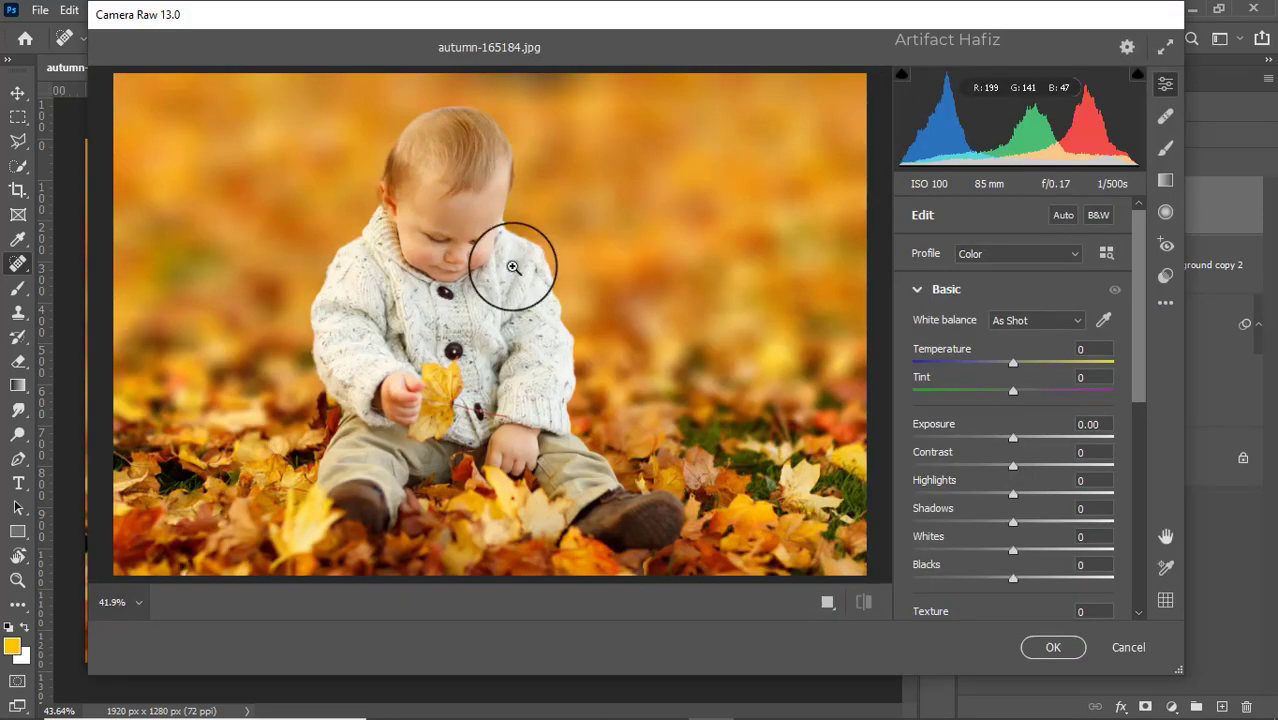
left_click(916, 290)
mouse_move(1013, 290)
left_mouse_down()
mouse_move(969, 292)
mouse_move(1007, 303)
mouse_move(978, 316)
mouse_move(1033, 314)
mouse_move(1010, 328)
mouse_move(998, 287)
left_mouse_up()
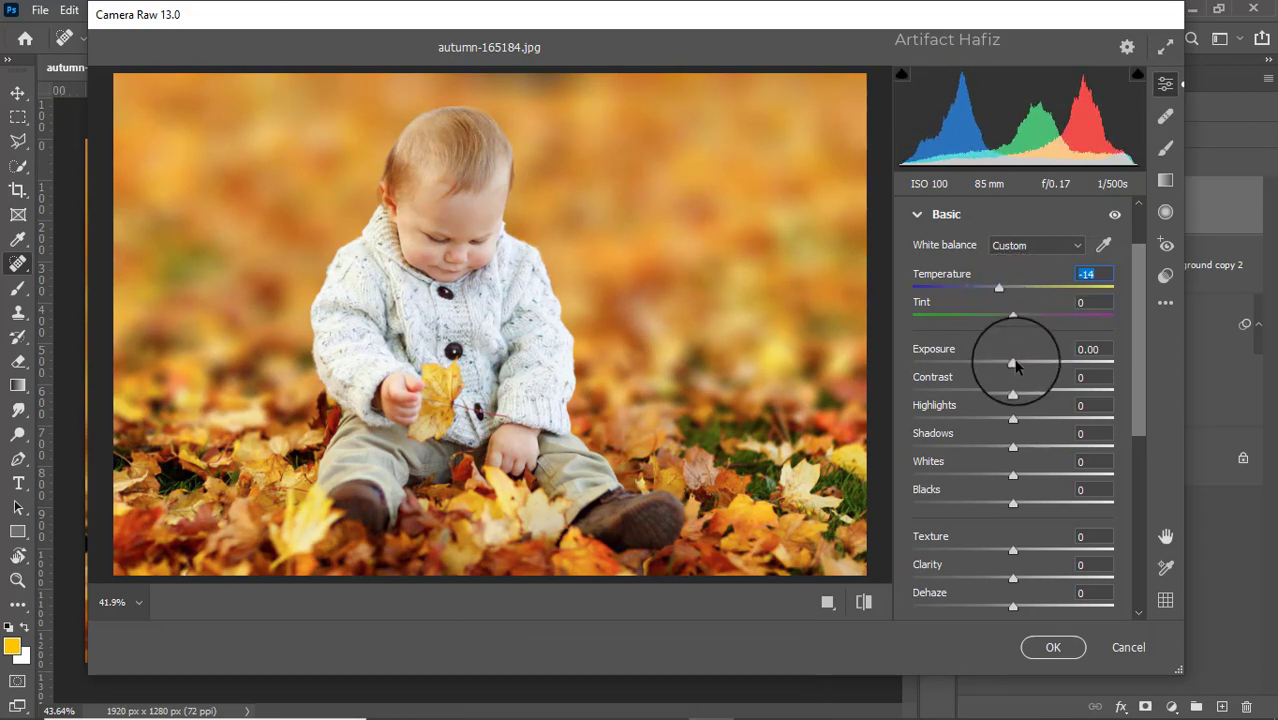
- Set Exposure to -0.45, Contrast to +10, Highlights to -34, Shadows to +11, Whites to +31 and Blacks to +4
left_click_drag(1013, 363, 998, 362)
left_click_drag(1015, 419, 978, 420)
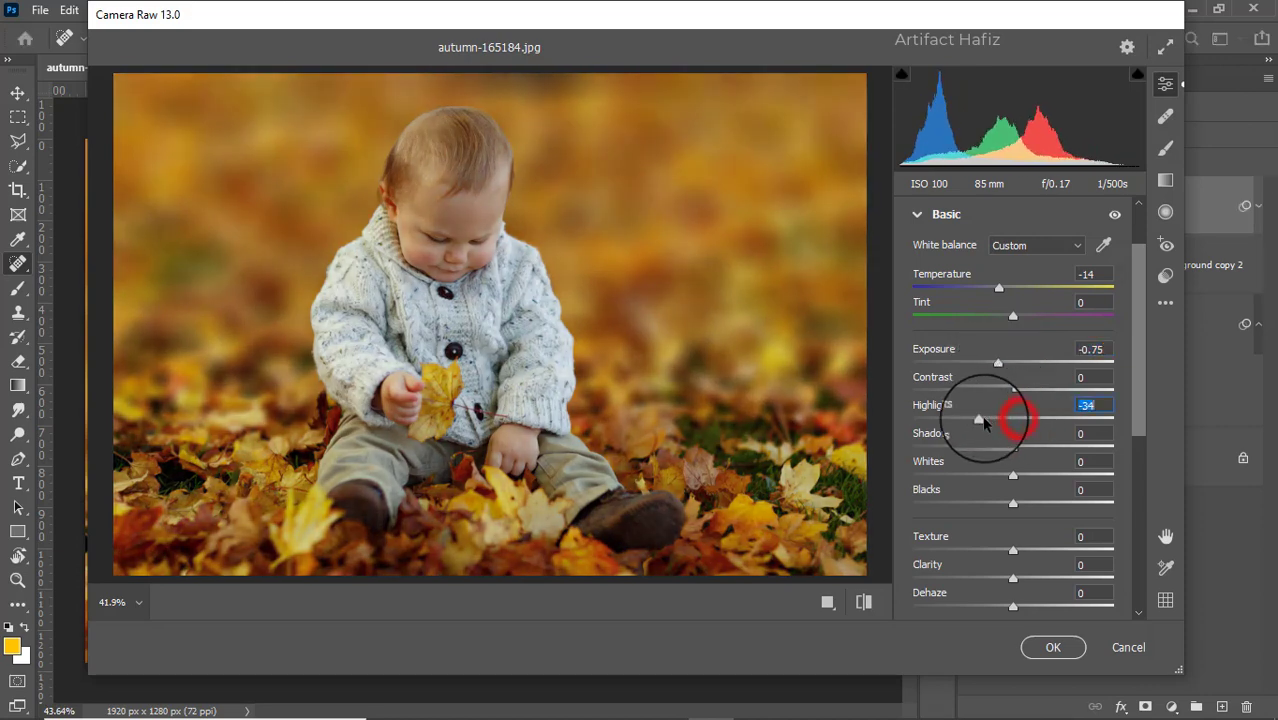
left_click_drag(997, 358, 1002, 358)
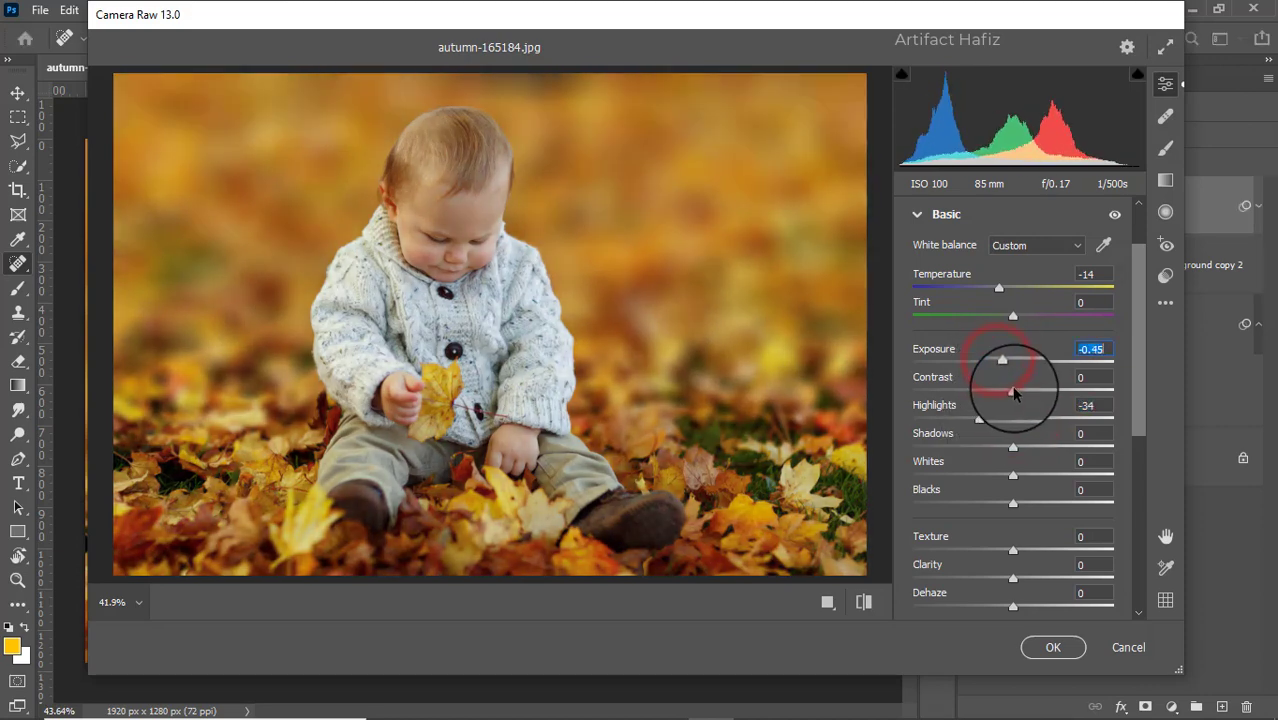
mouse_move(1013, 474)
left_mouse_down()
mouse_move(1058, 478)
mouse_move(1024, 476)
left_mouse_up()
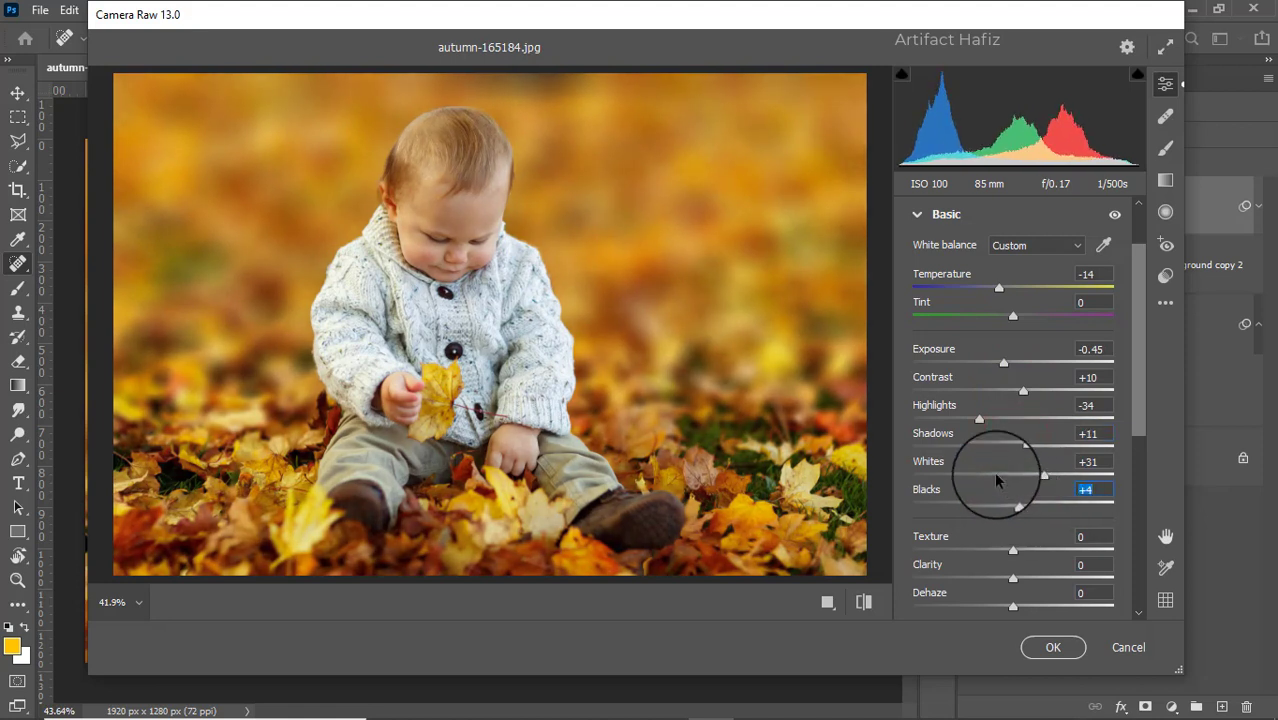
- Set Texture to -2 and Clarity to +3
scroll(995, 478, "down", 2)
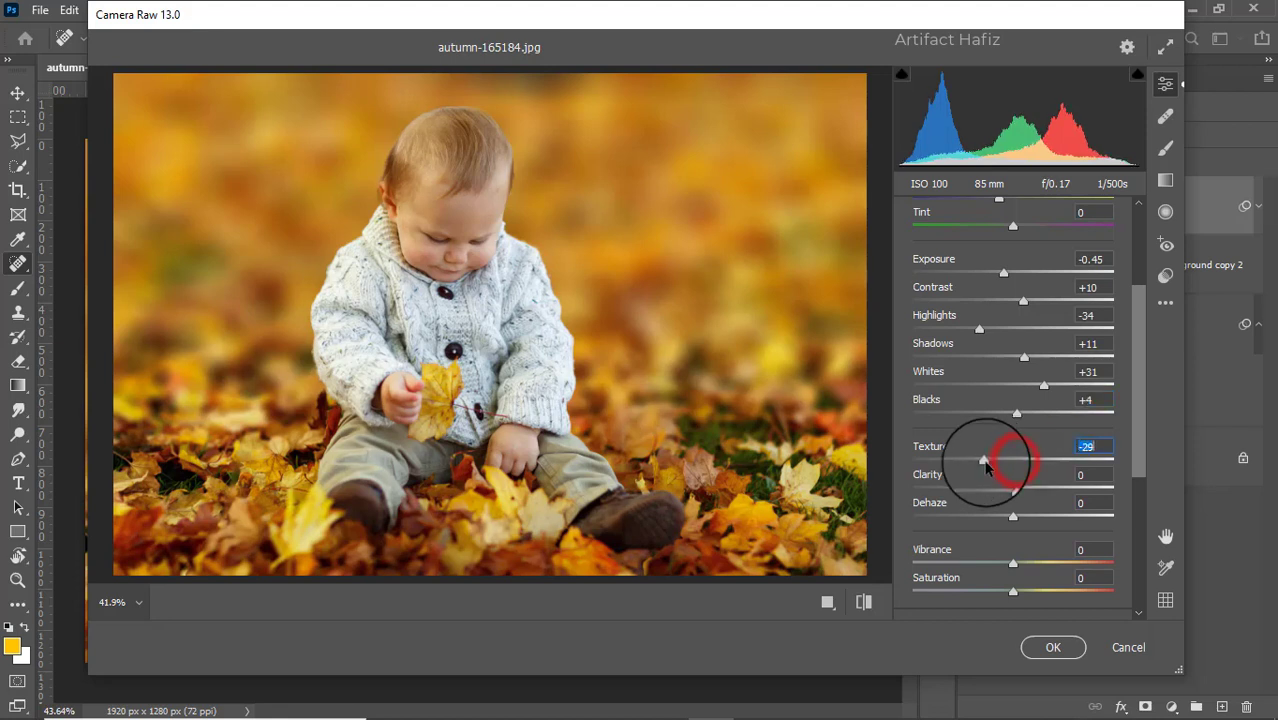
left_click_drag(985, 465, 1036, 470)
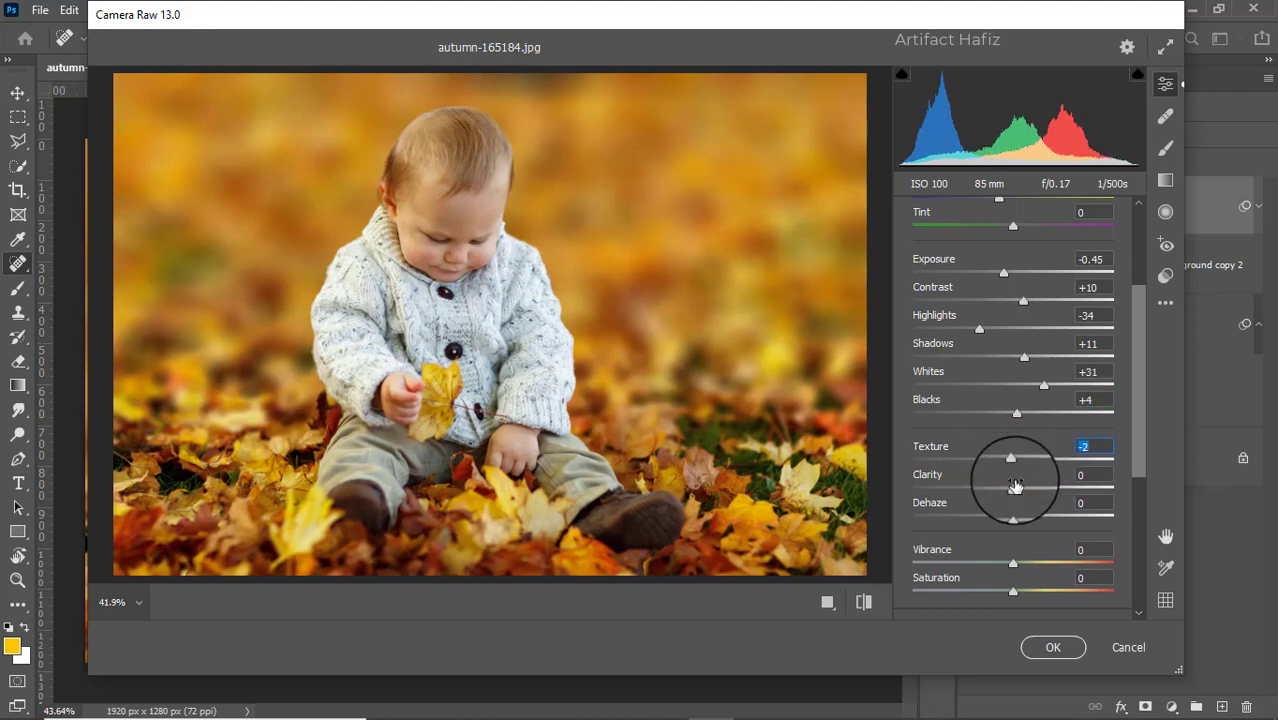
left_click_drag(1013, 488, 1018, 497)
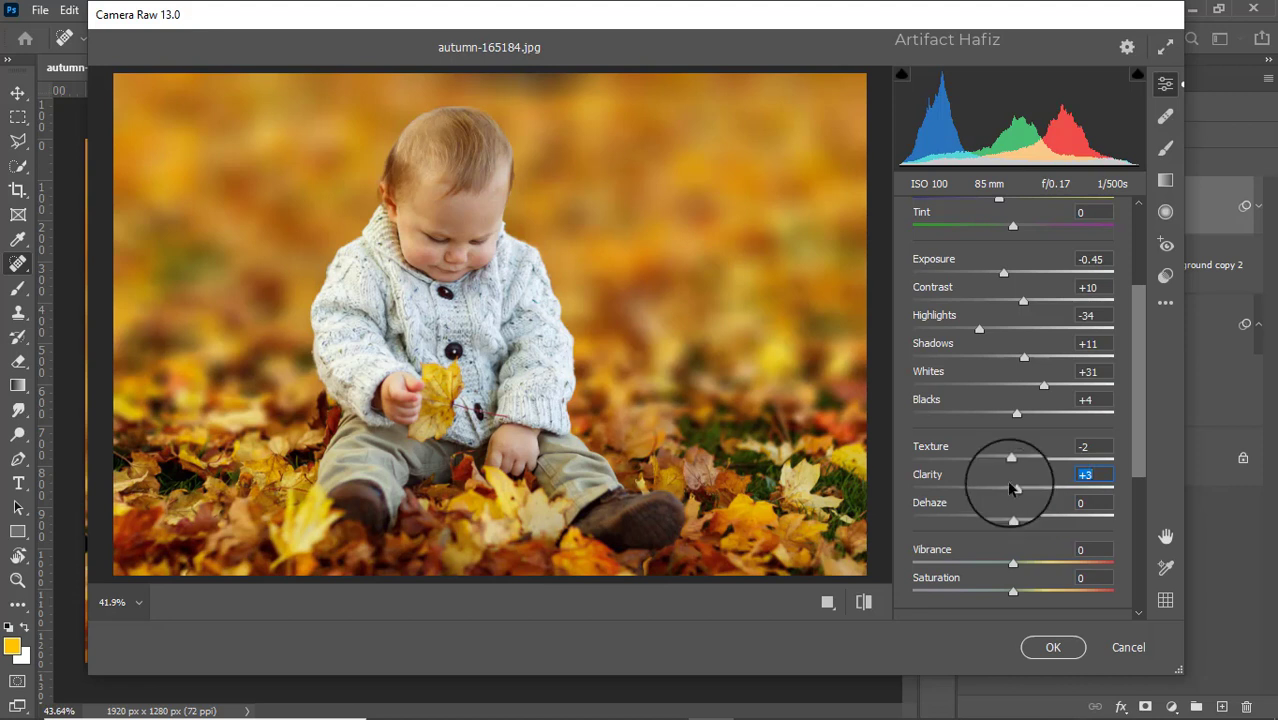
scroll(1000, 460, "up", 2)
scroll(998, 460, "down", 1)
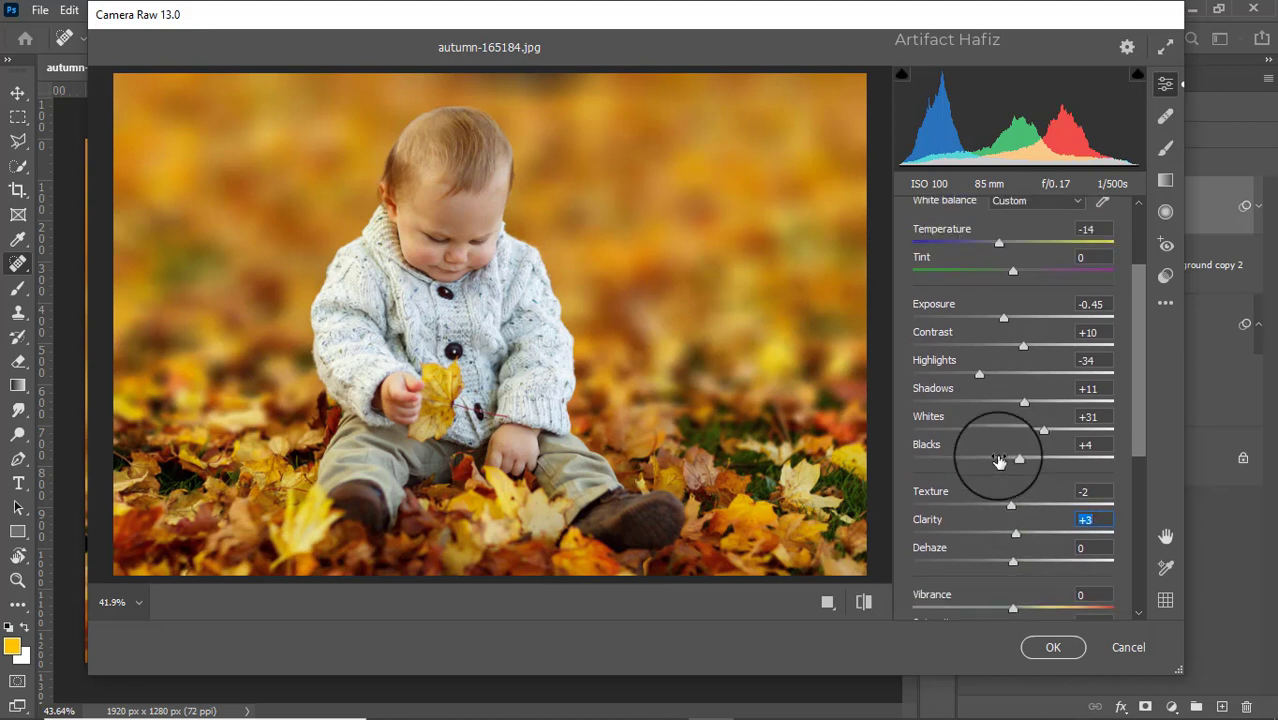
- Shape the main point curve by slightly lifting the black point, placing shadows at input 63, output 51, and highlights at input 191, output 194
scroll(998, 445, "down", 1)
scroll(1004, 435, "down", 3)
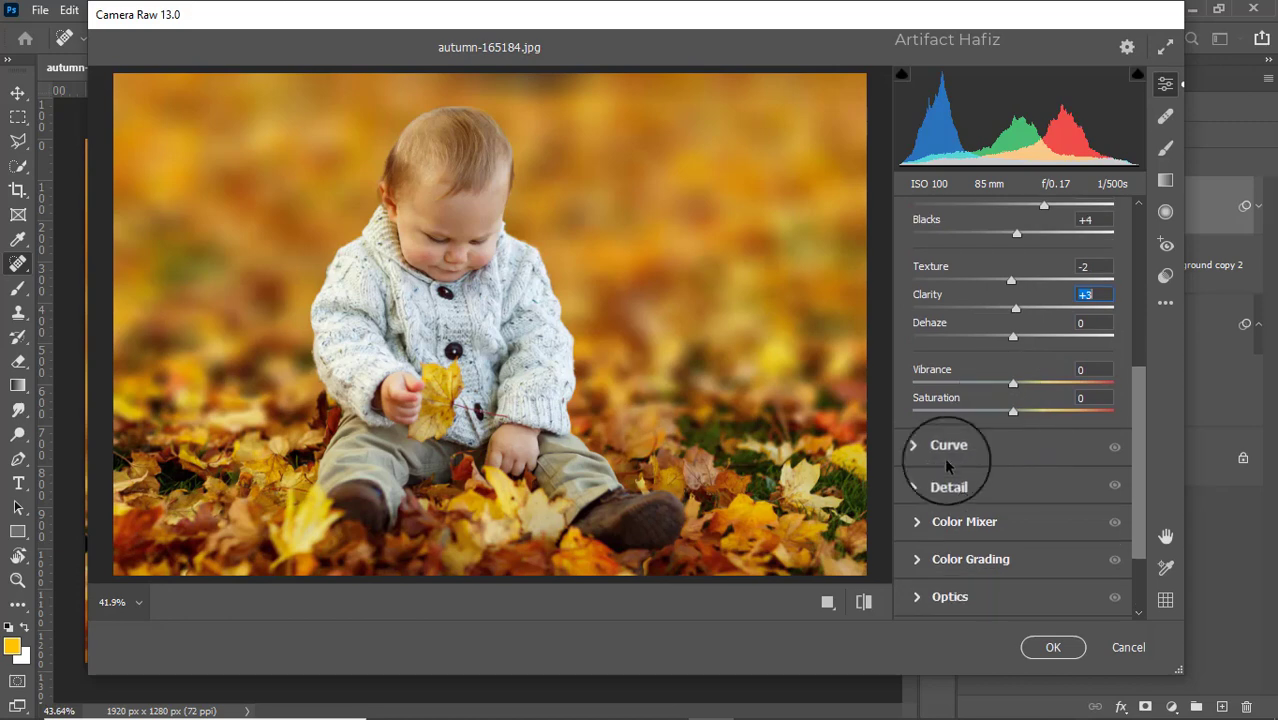
left_click(920, 449)
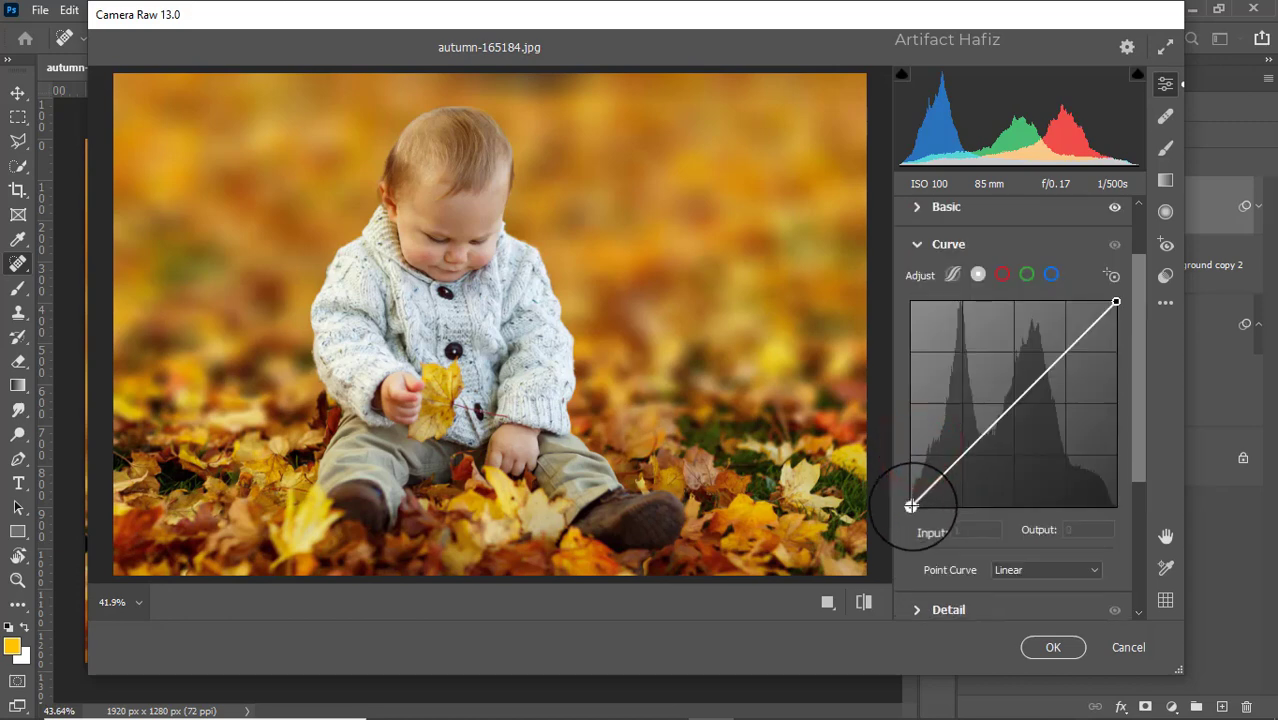
left_click_drag(912, 507, 911, 500)
left_click_drag(958, 451, 959, 464)
left_click_drag(1060, 354, 1064, 350)
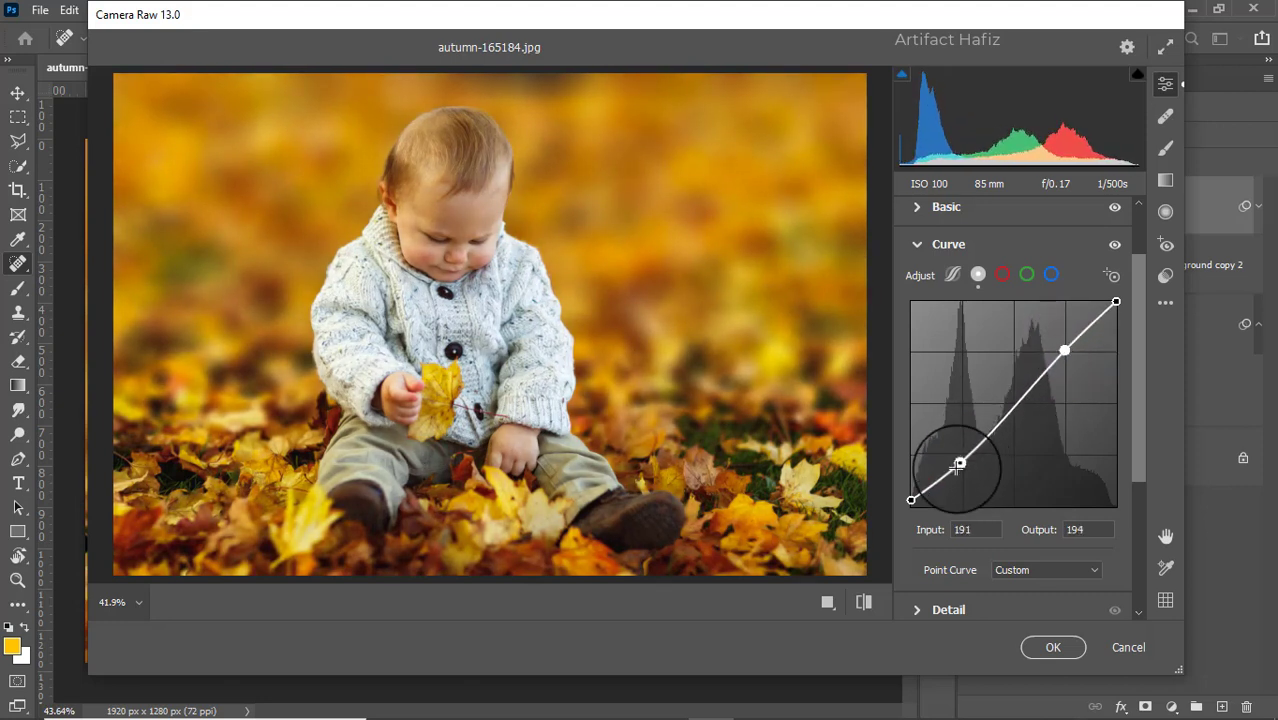
left_click_drag(959, 464, 961, 467)
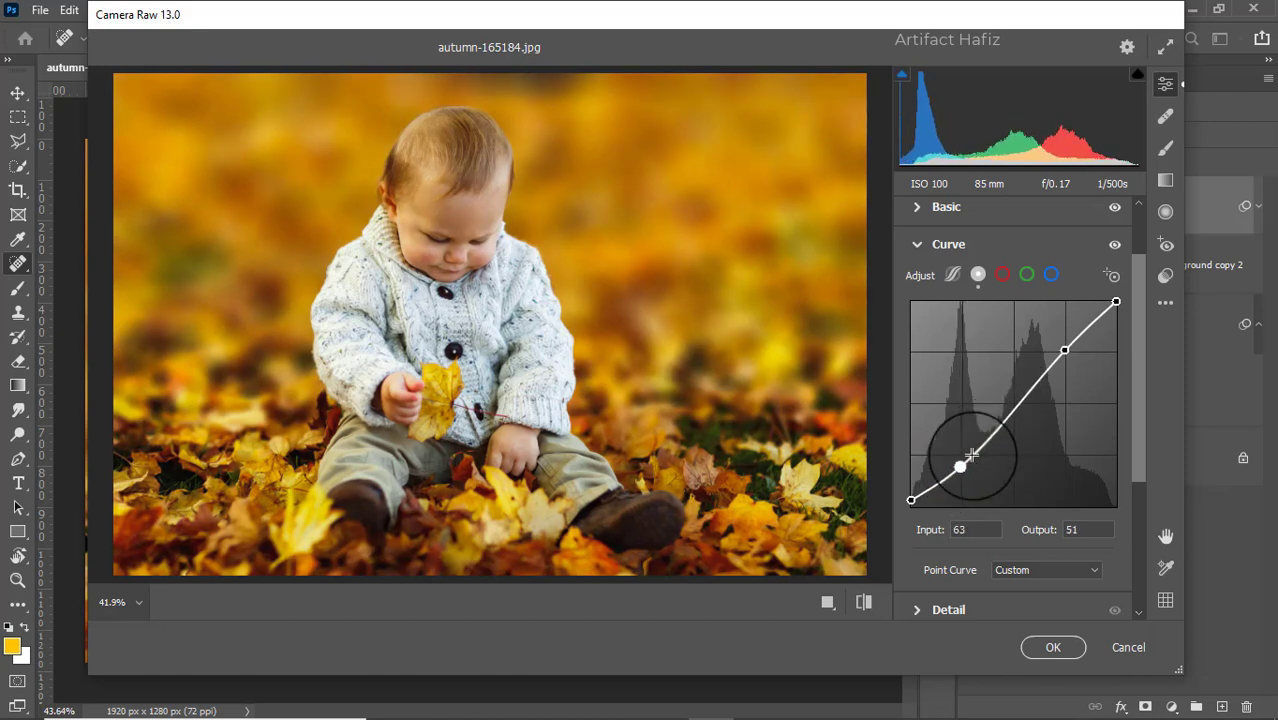
- Set the blue channel curve's black point to input 0, output 2
left_click(1051, 275)
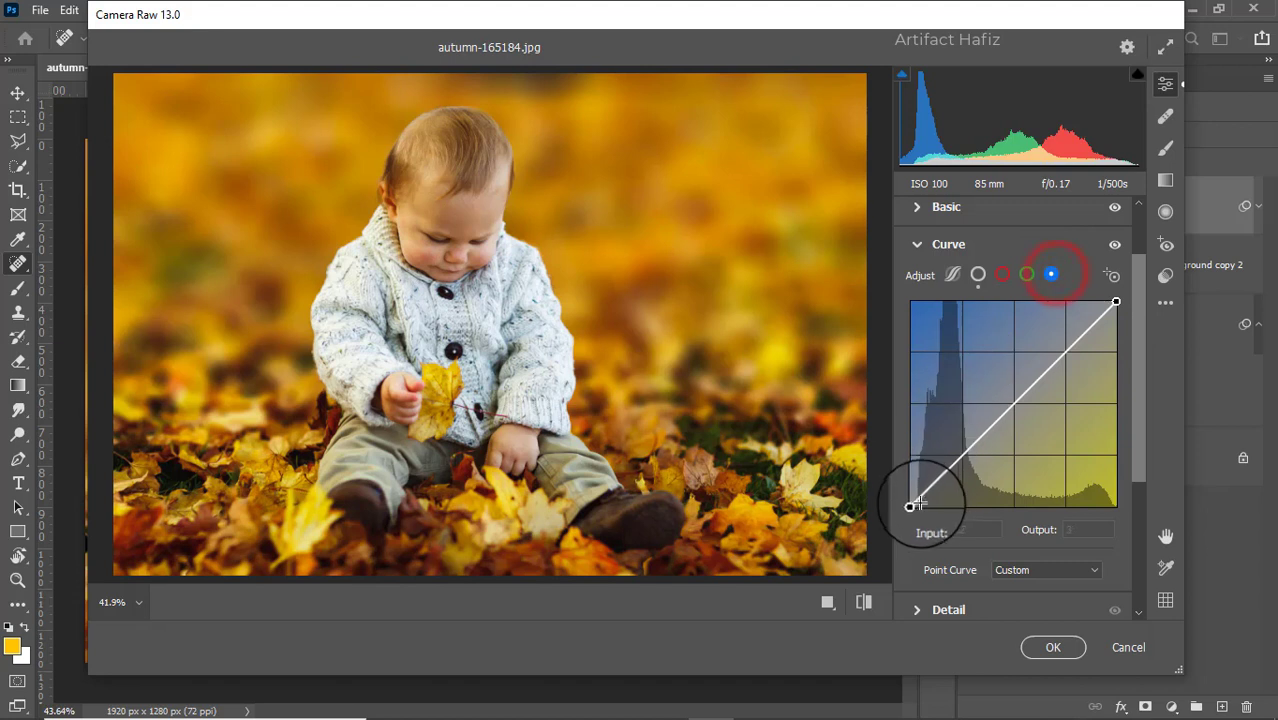
left_click_drag(911, 501, 913, 507)
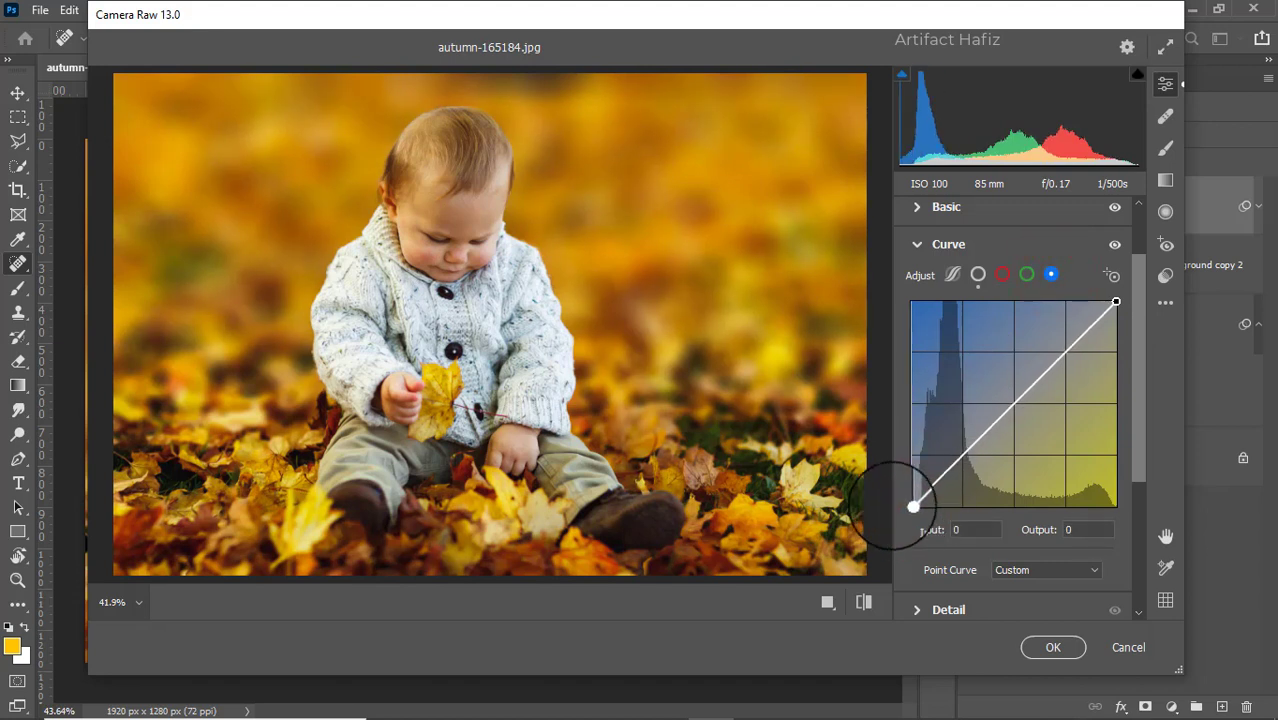
left_click(1097, 530)
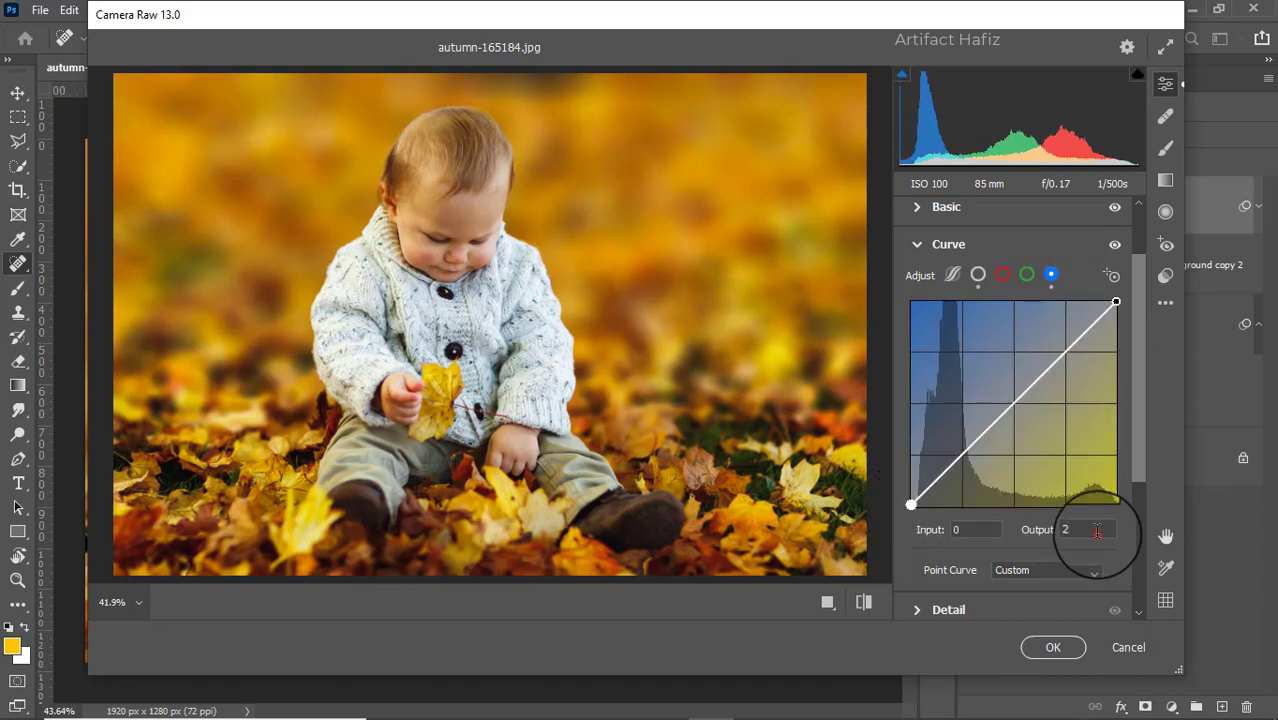
- Set Sharpening to 11 and Noise Reduction to 10 in the detail settings
scroll(1005, 452, "down", 3)
left_click(916, 471)
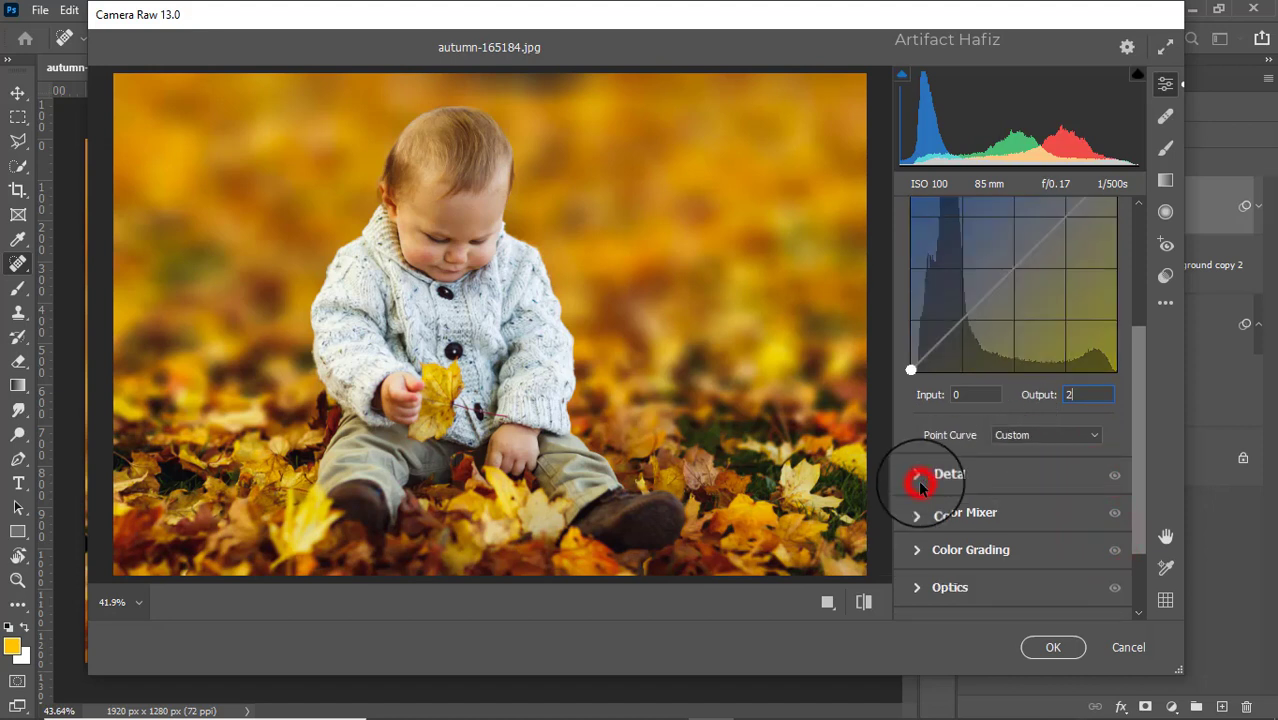
left_click_drag(912, 410, 930, 455)
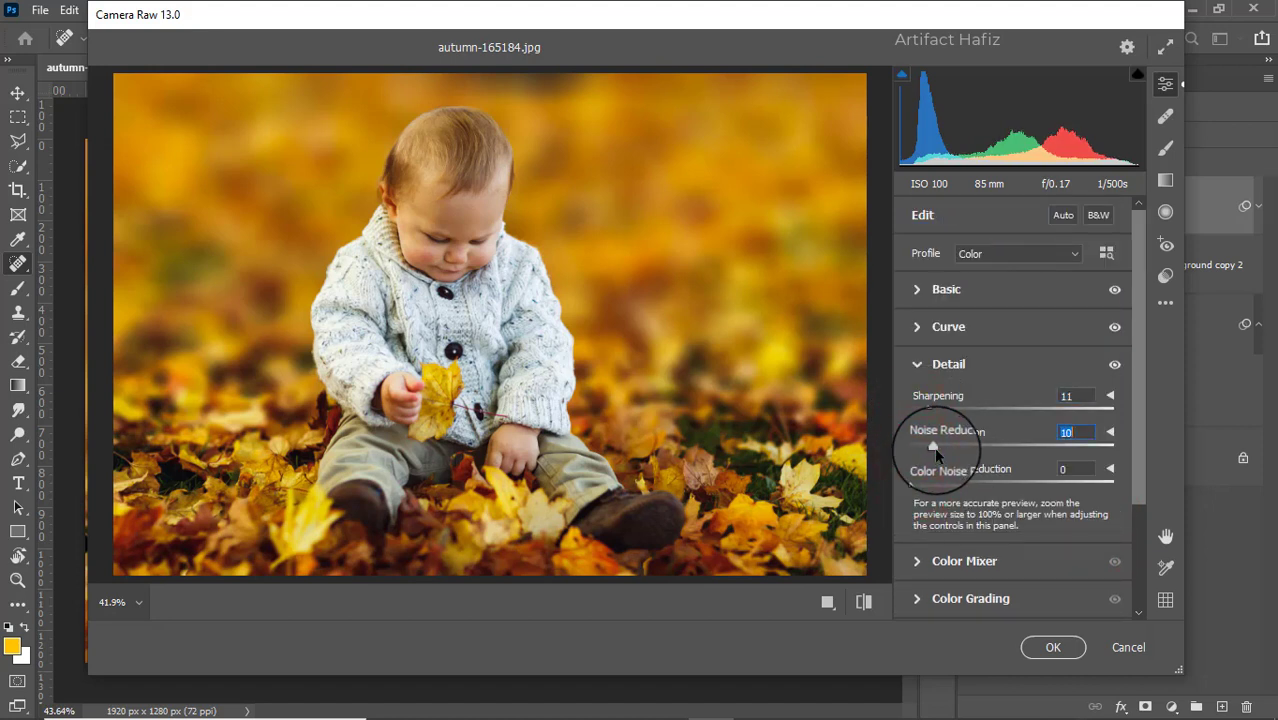
- Set the color mixer's saturation to +13 for Reds, -22 for Oranges, -7 for Yellows and -100 for Greens
scroll(970, 440, "down", 3)
left_click(913, 413)
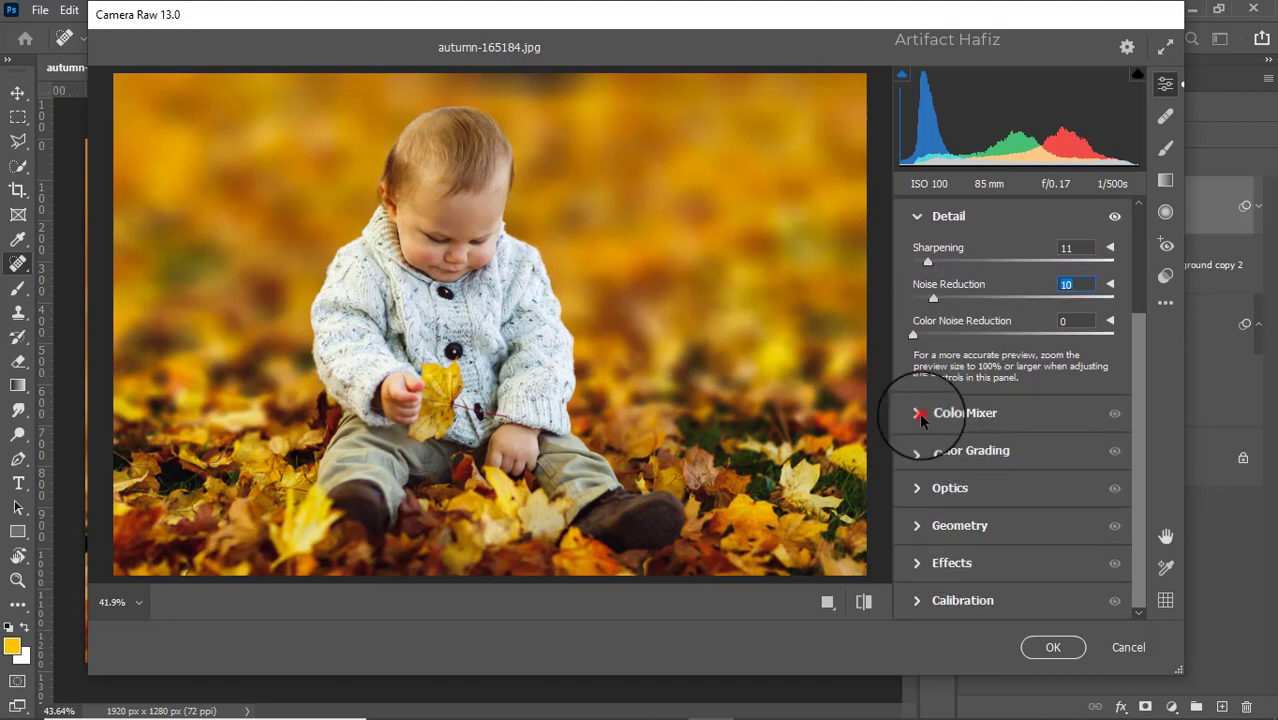
left_click(979, 318)
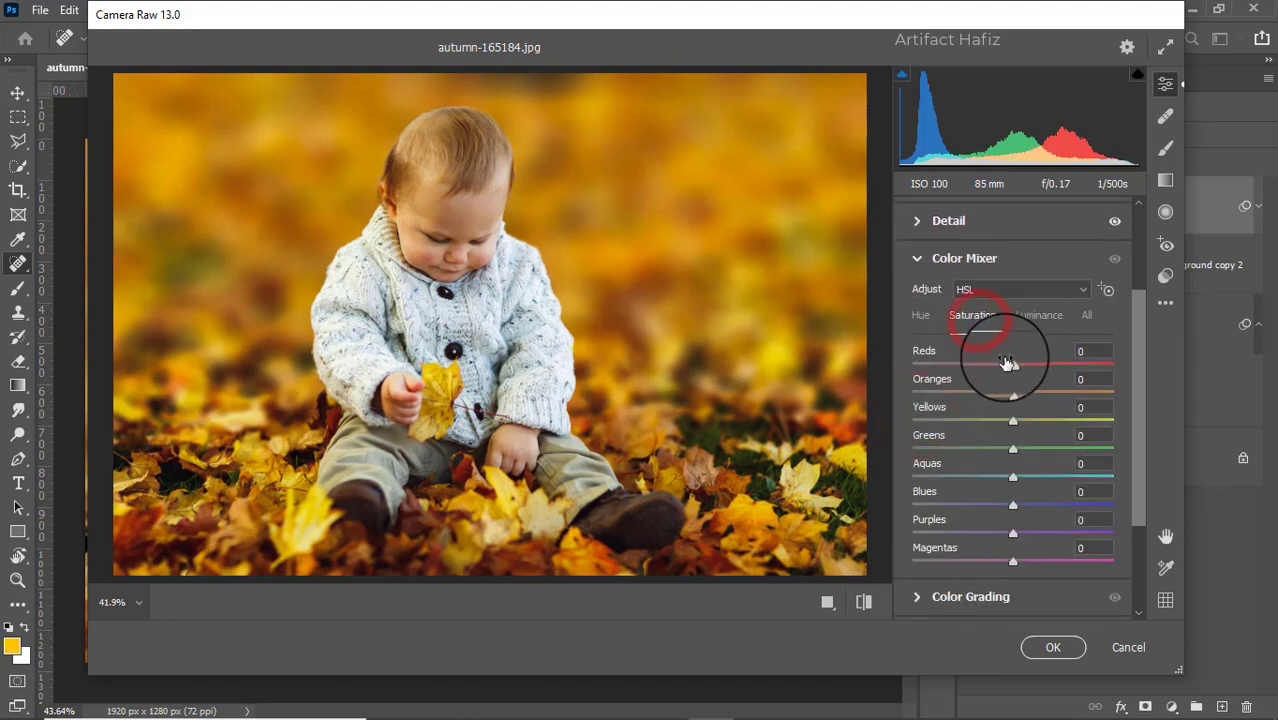
left_click(1013, 365)
left_click_drag(1067, 369, 902, 371)
left_click_drag(1034, 391, 991, 397)
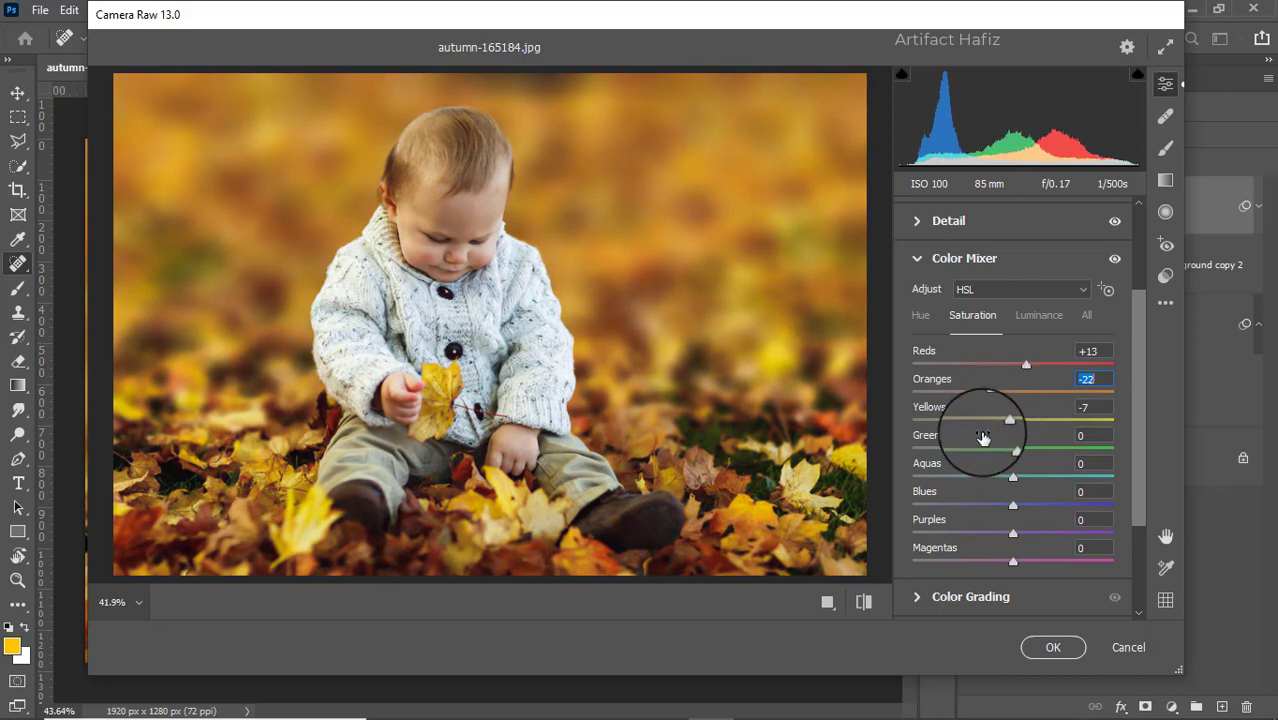
left_click_drag(1013, 447, 912, 449)
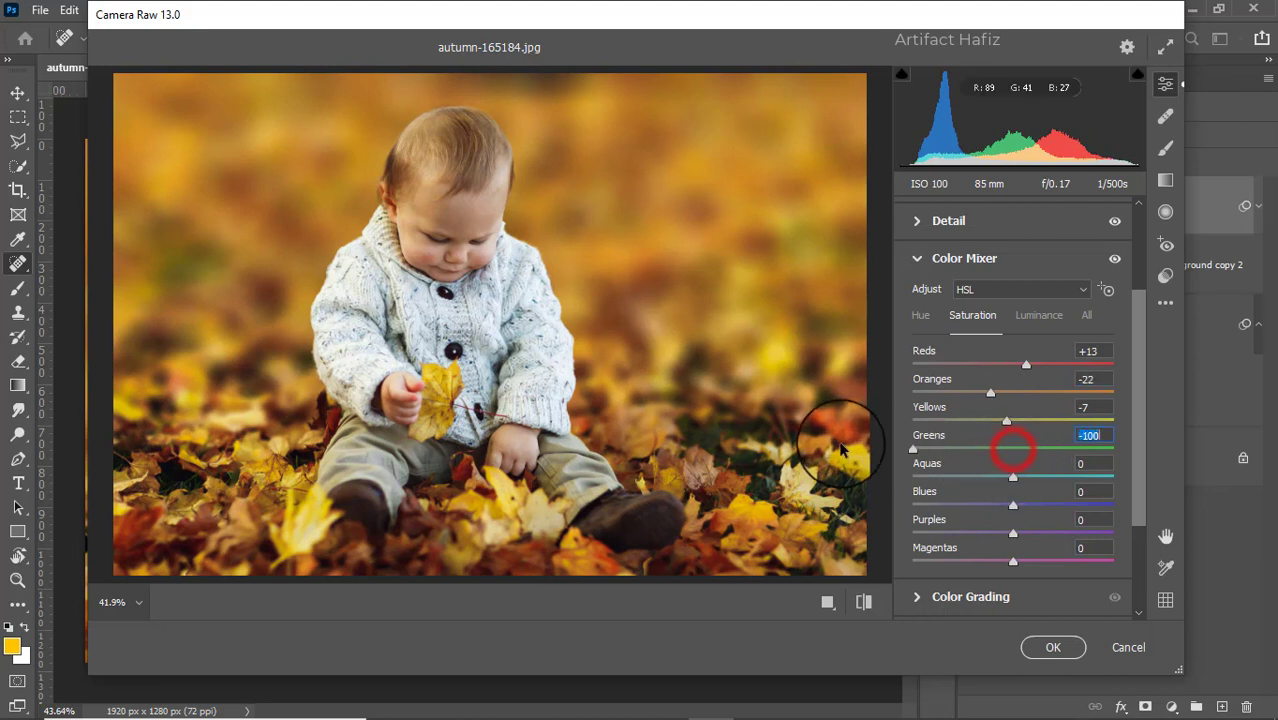
- Set the color mixer's saturation to +17 for Aquas, +7 for Blues, and -100 for both Purples and Magentas
left_click_drag(1013, 478, 702, 474)
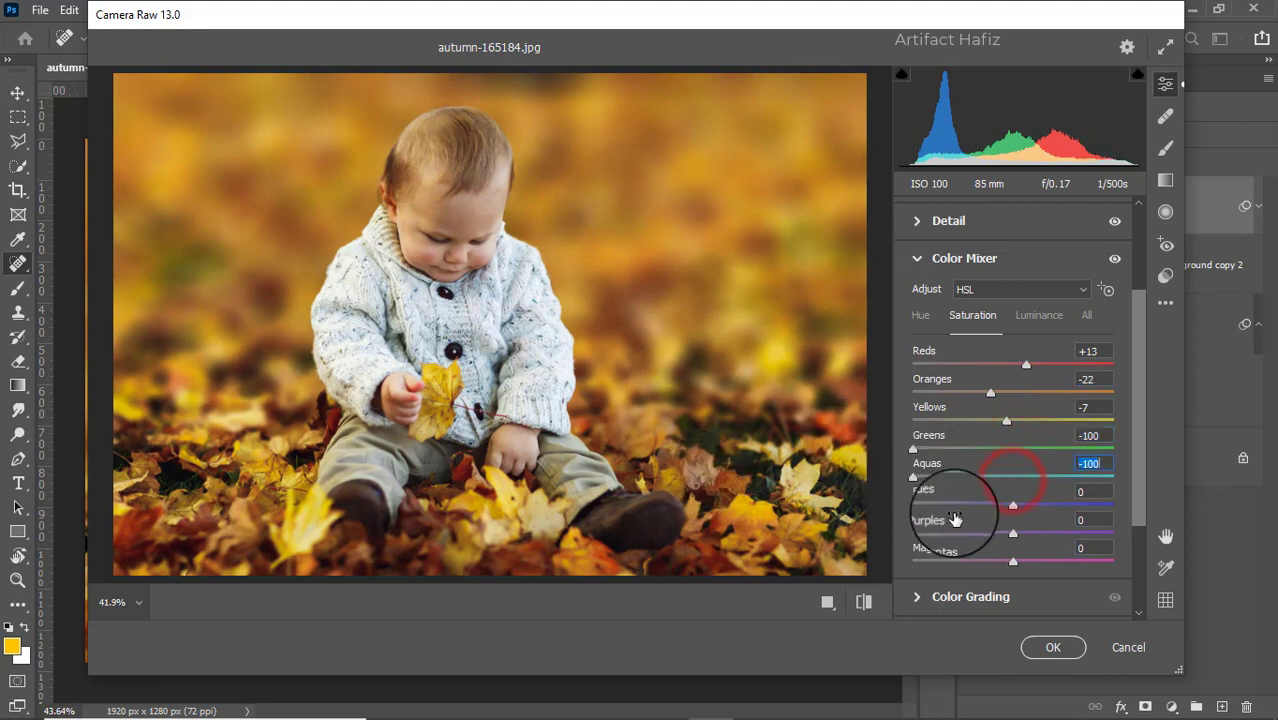
left_click_drag(1013, 508, 818, 500)
left_click_drag(1013, 533, 927, 563)
left_click_drag(1008, 565, 1128, 507)
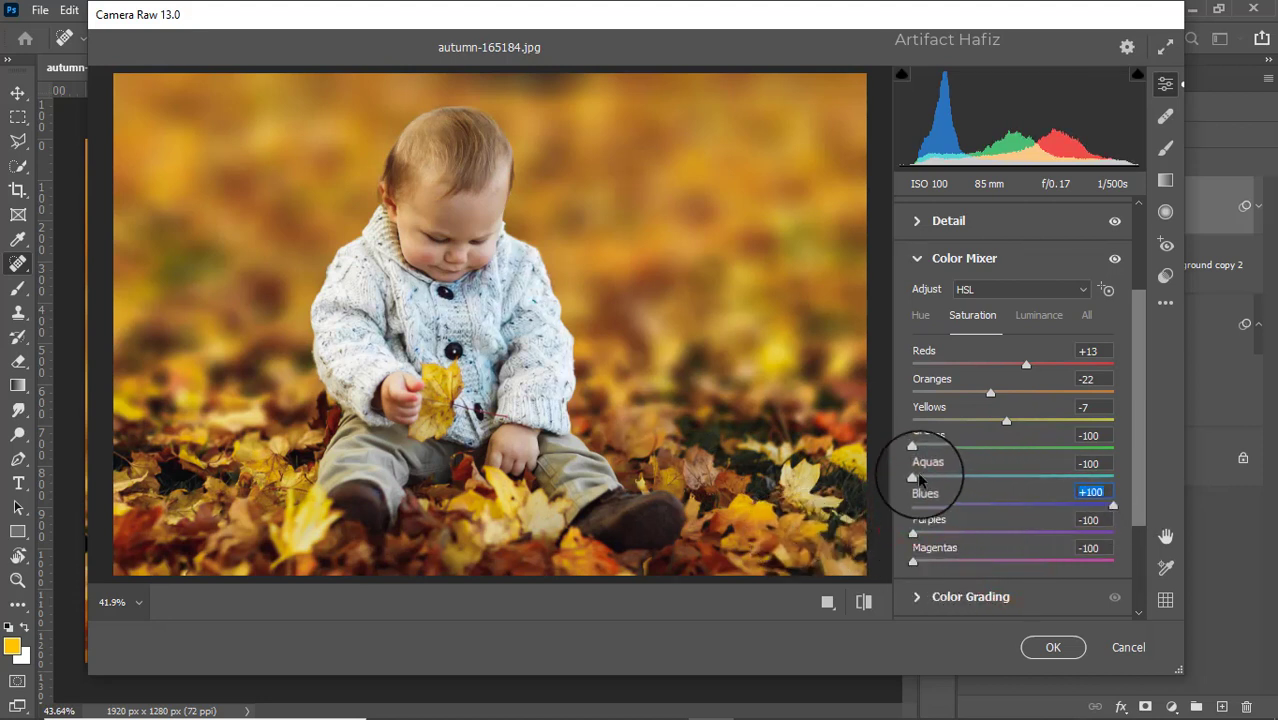
left_click_drag(913, 477, 1052, 471)
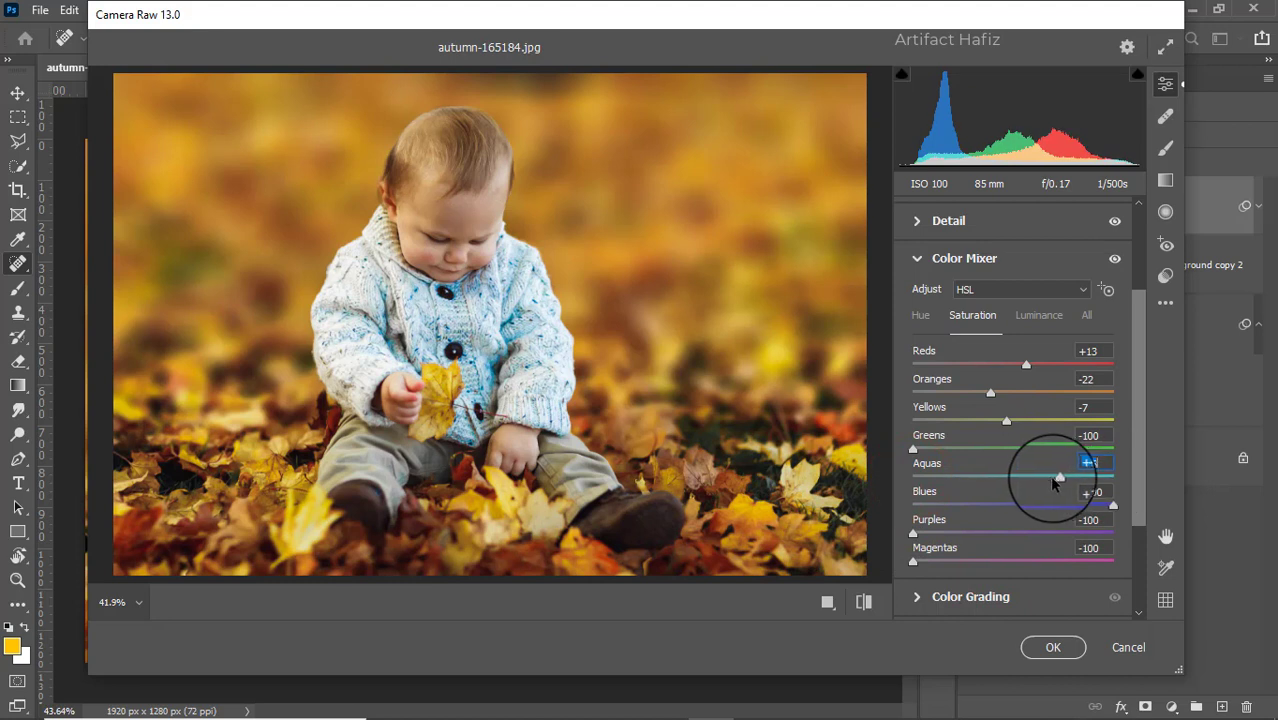
left_click_drag(1110, 506, 1017, 501)
left_click(1045, 479)
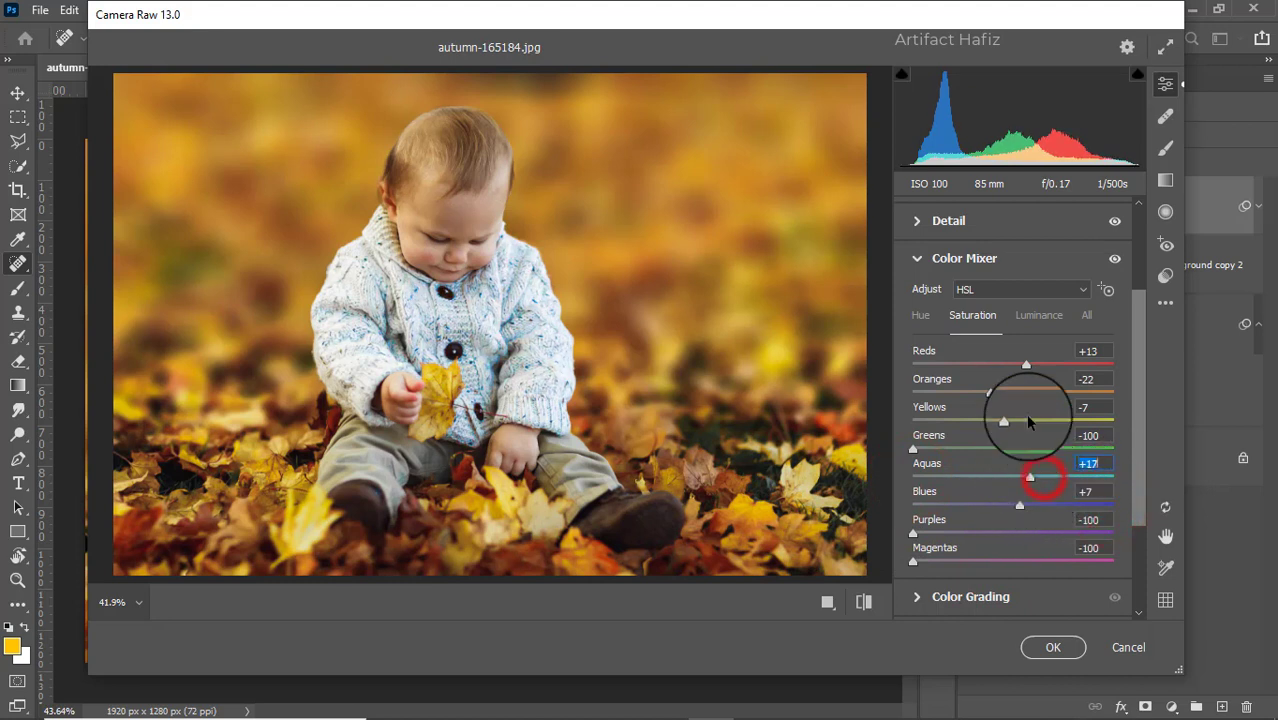
- Set the color mixer's luminance to +7 for Oranges and its hue to -3 for Oranges and -2 for Yellows
left_click(1036, 314)
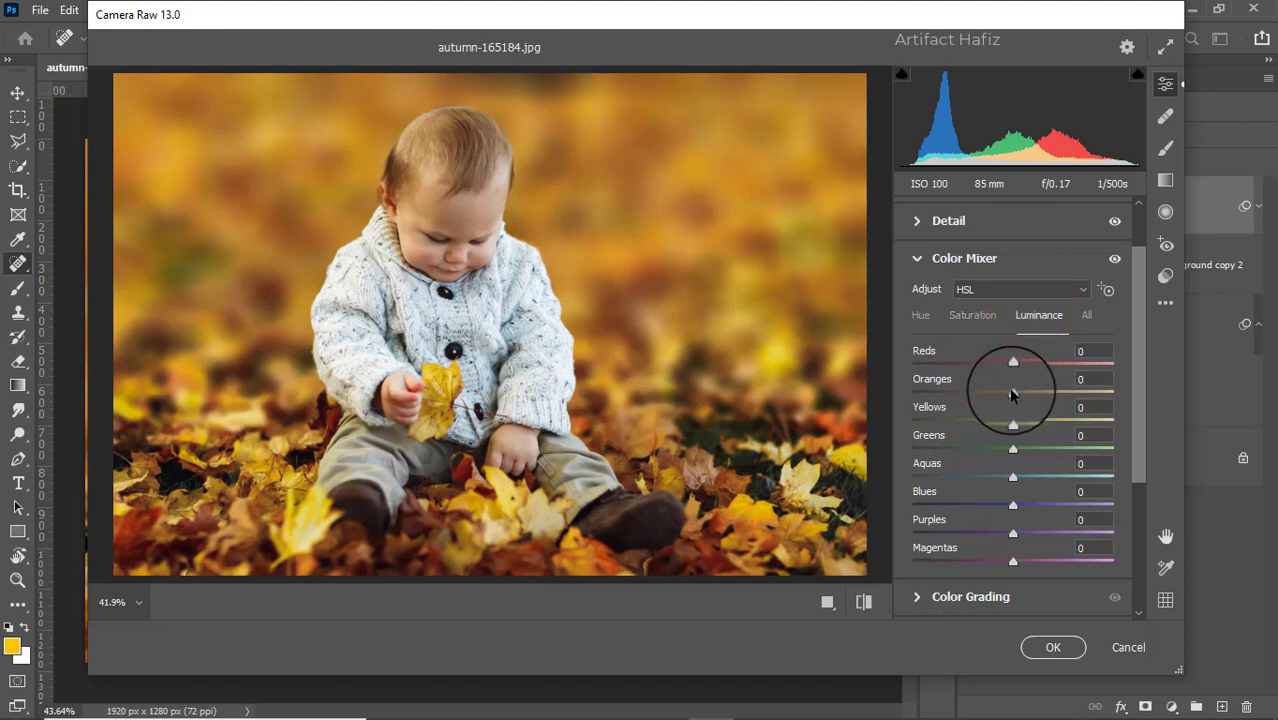
left_click_drag(1013, 392, 1022, 394)
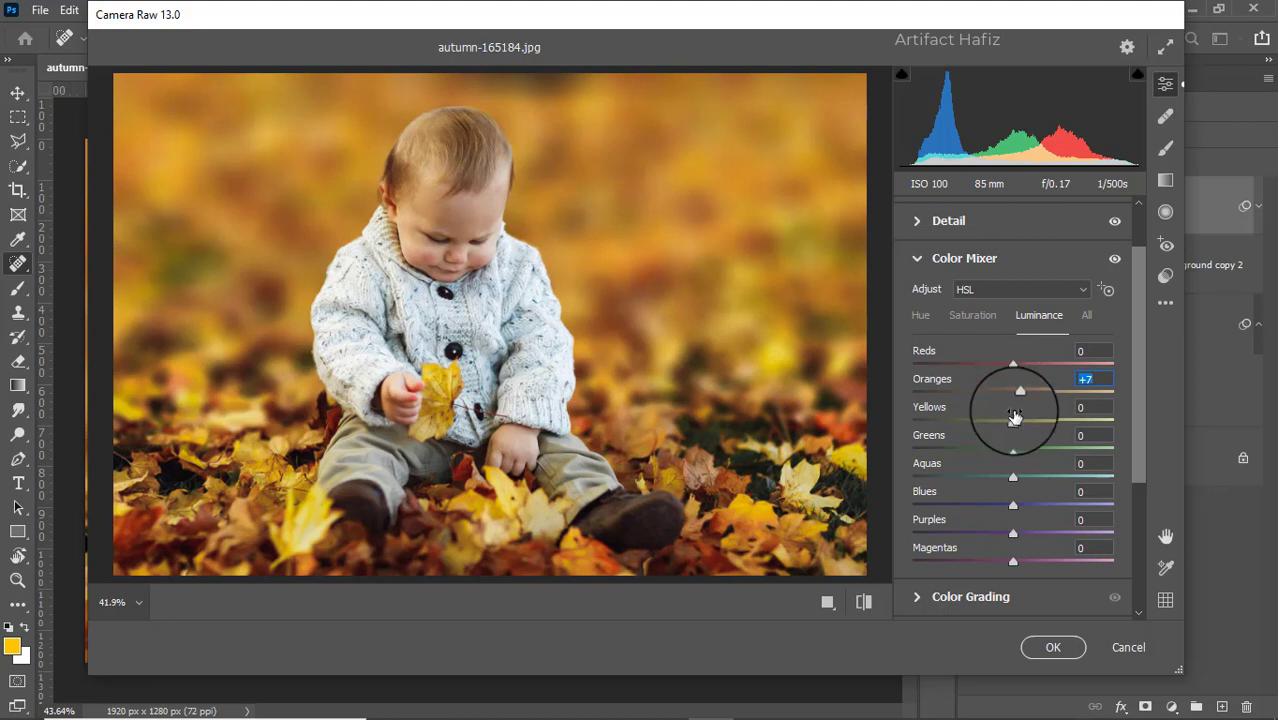
scroll(1013, 414, "down", 1)
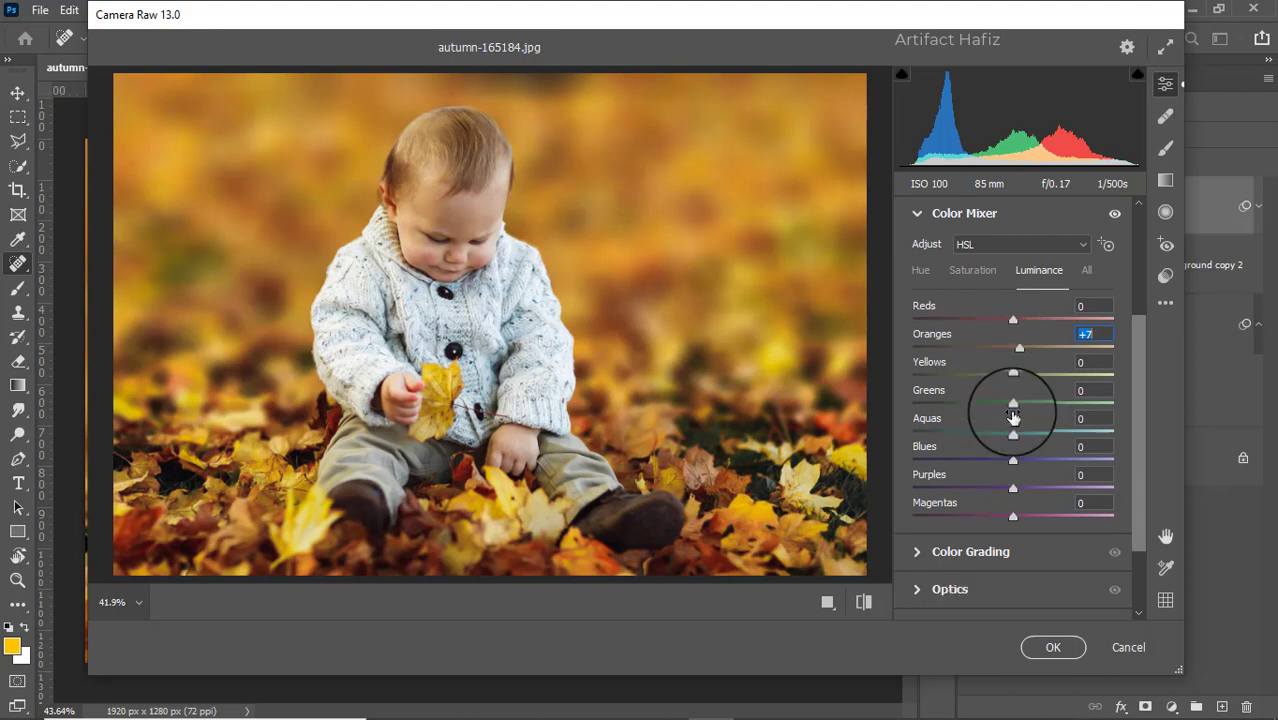
left_click(919, 269)
mouse_move(1013, 375)
left_mouse_down()
mouse_move(1049, 377)
mouse_move(976, 377)
mouse_move(1014, 390)
mouse_move(983, 350)
mouse_move(1038, 355)
mouse_move(1008, 360)
left_mouse_up()
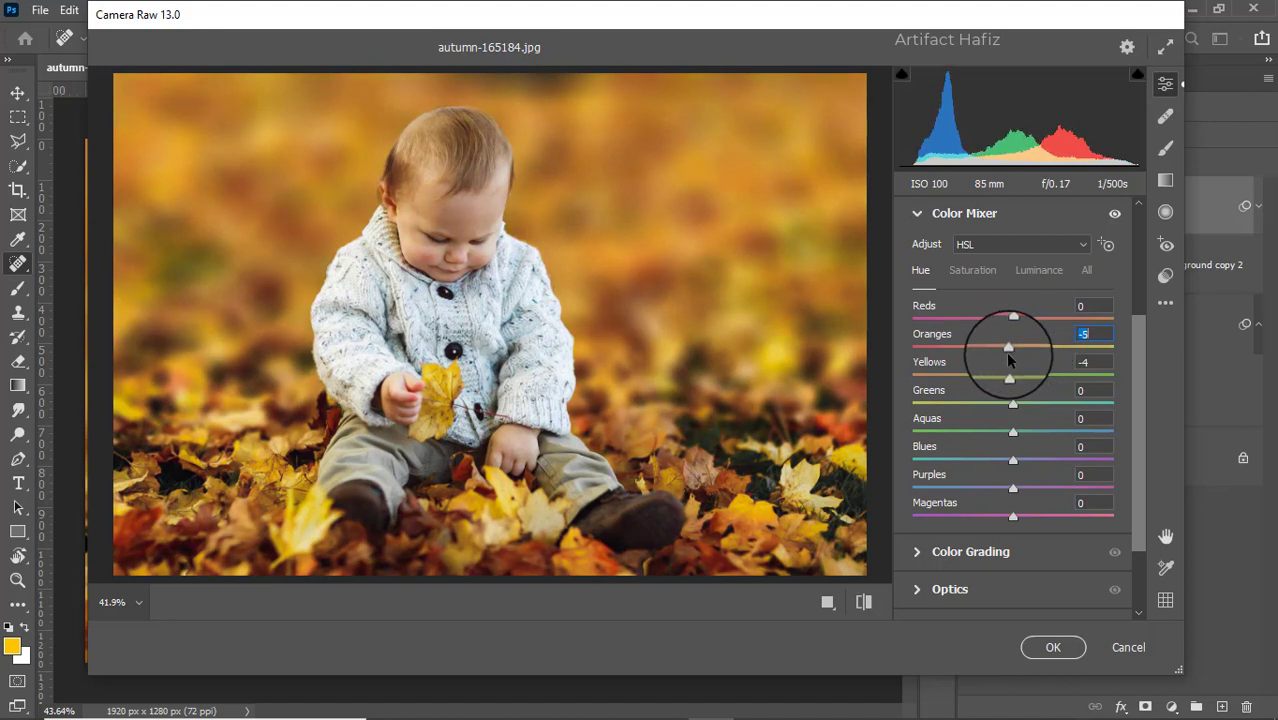
left_click(1010, 378)
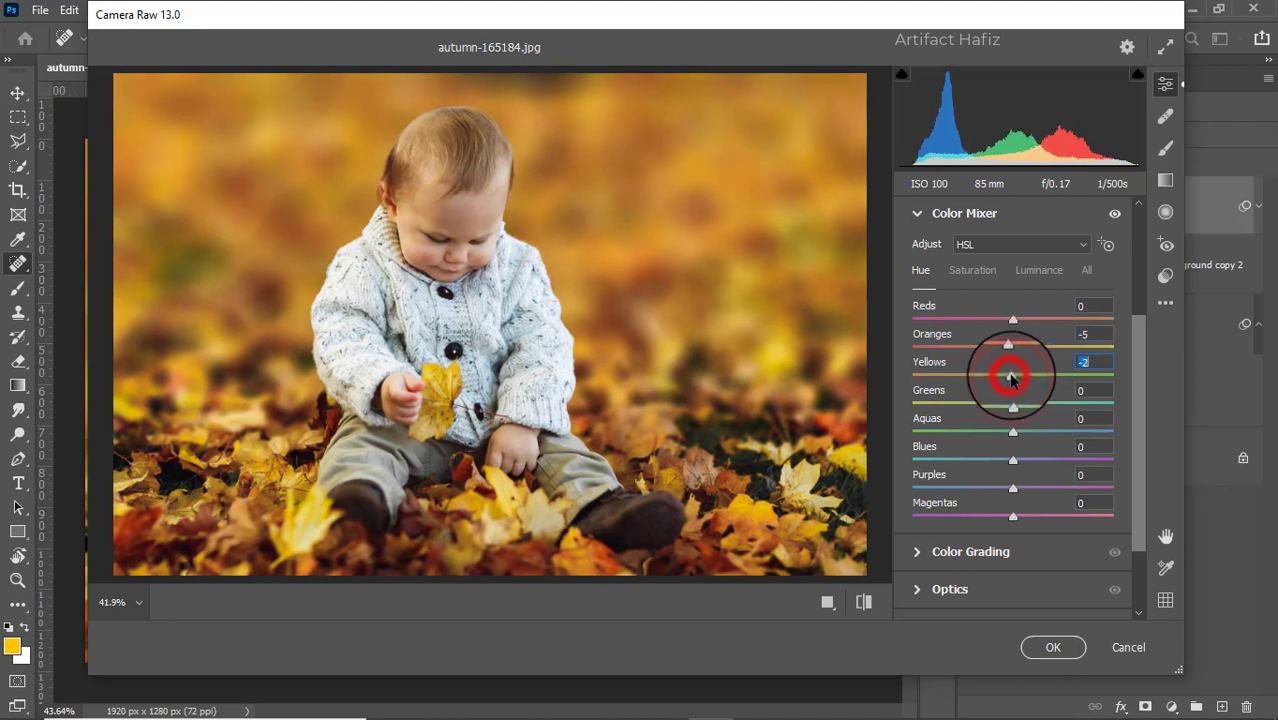
left_click(1010, 350)
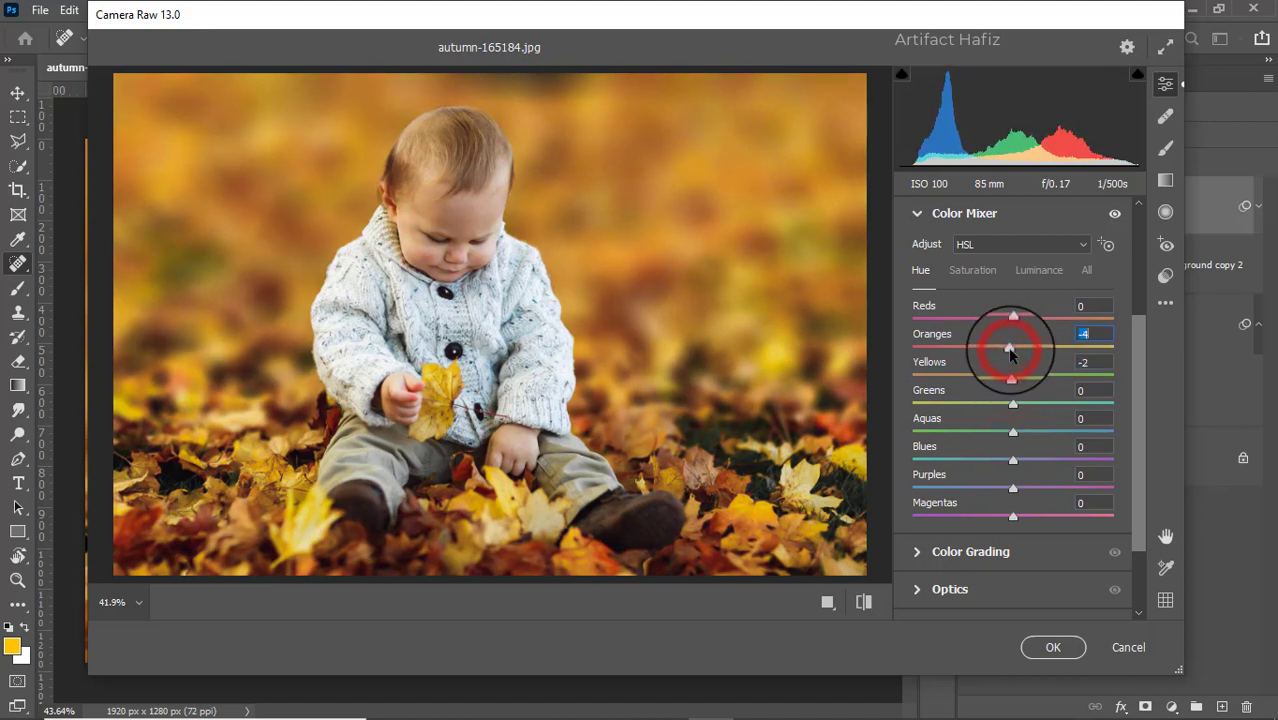
- Tint the shadows cyan in the color grading settings with hue 188 and saturation 15
scroll(1055, 361, "down", 2)
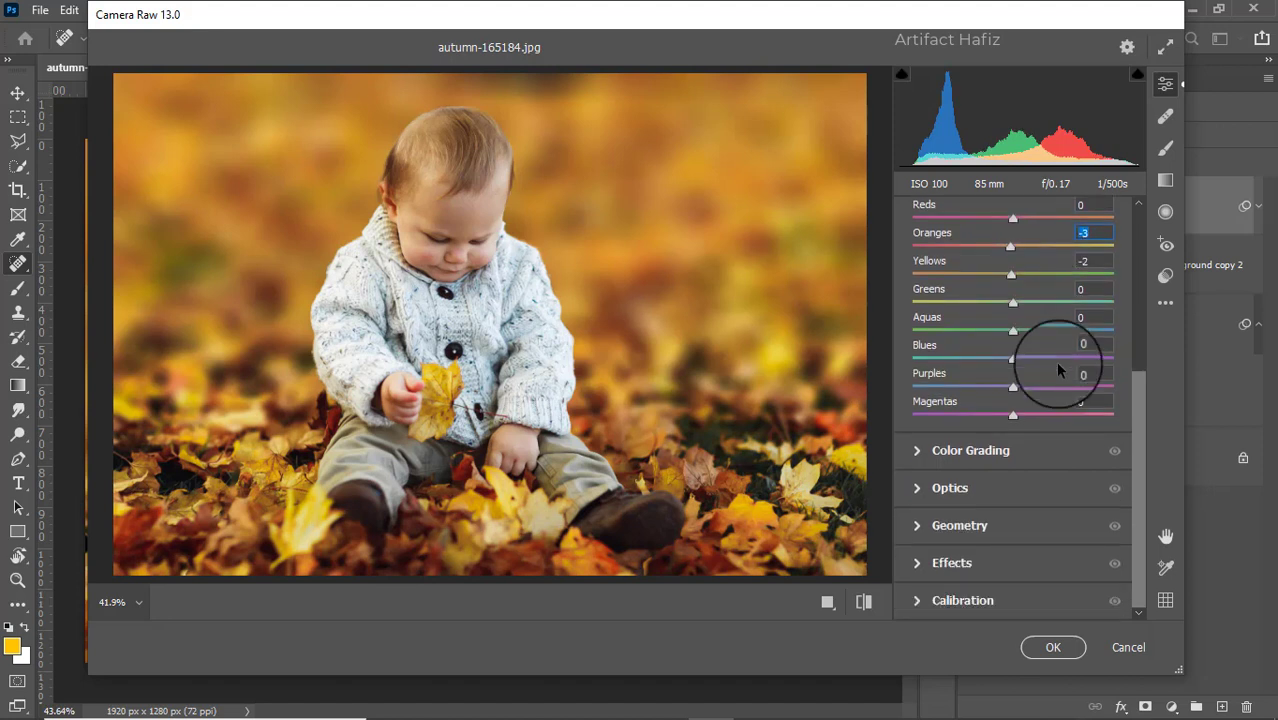
left_click(925, 451)
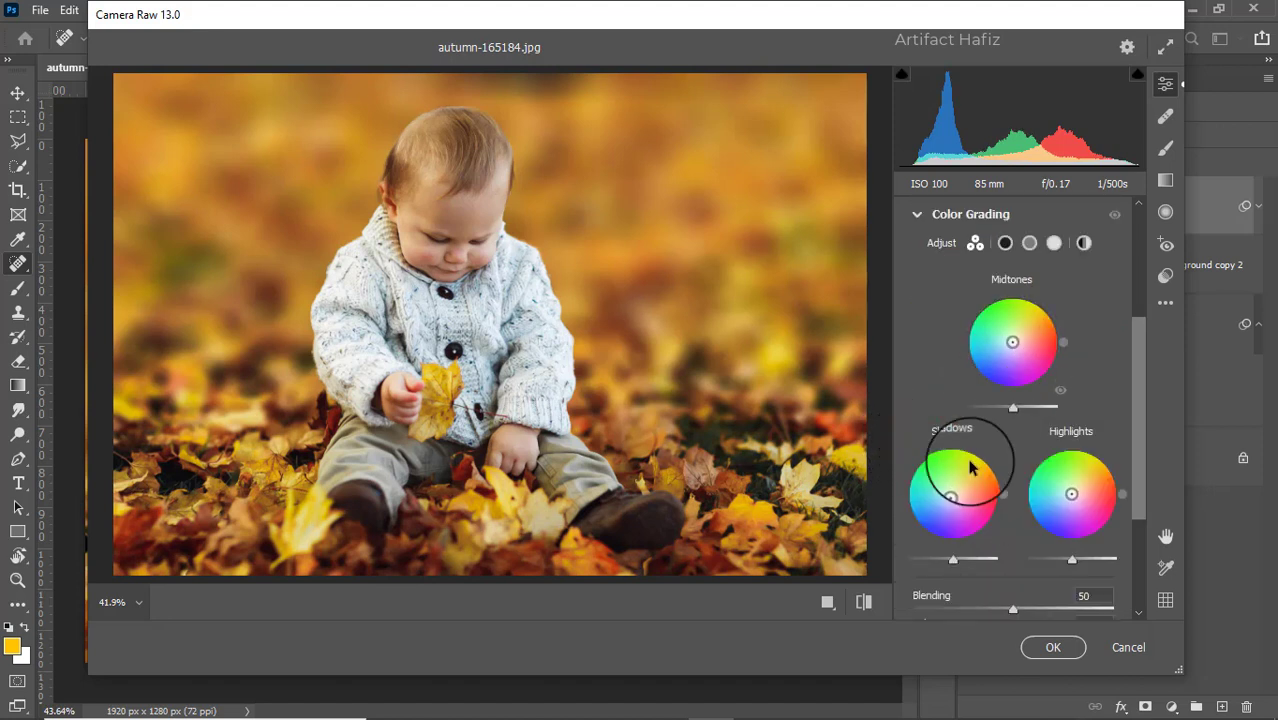
left_click(952, 493)
left_click_drag(952, 493, 946, 494)
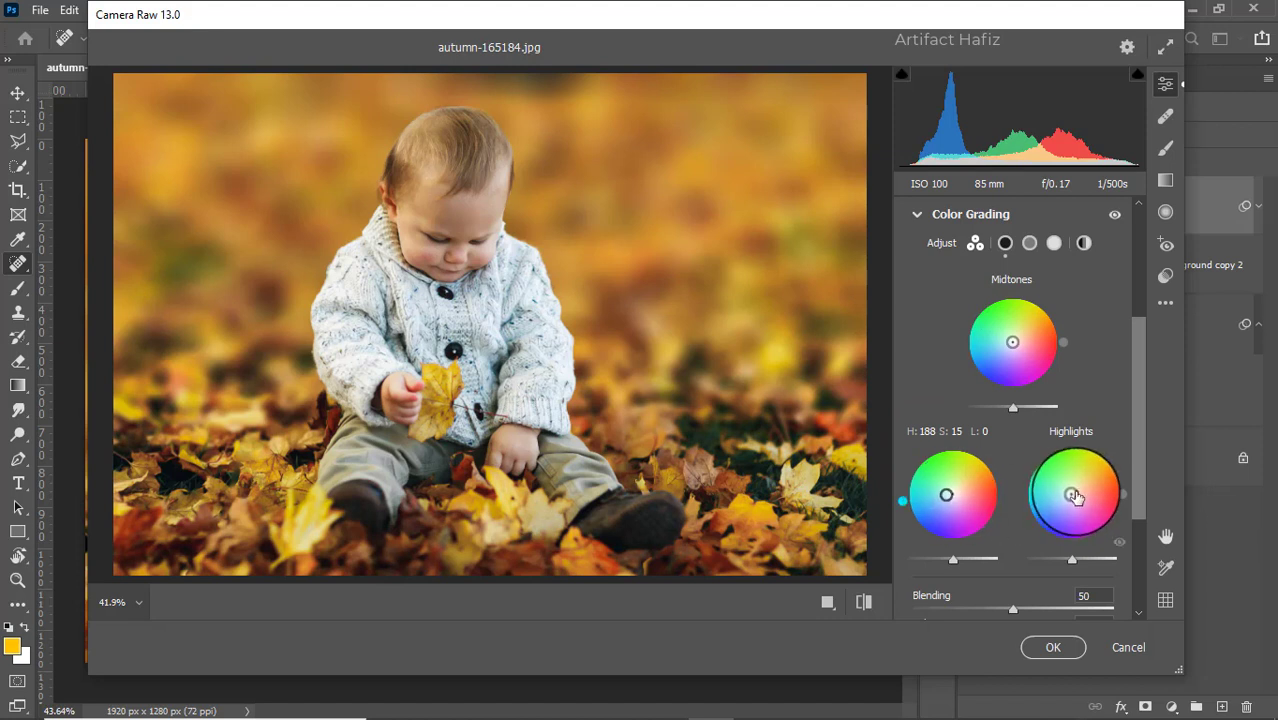
- Add a vignette of -22 with Midpoint 36, Roundness +50 and Feather 100
scroll(969, 438, "down", 3)
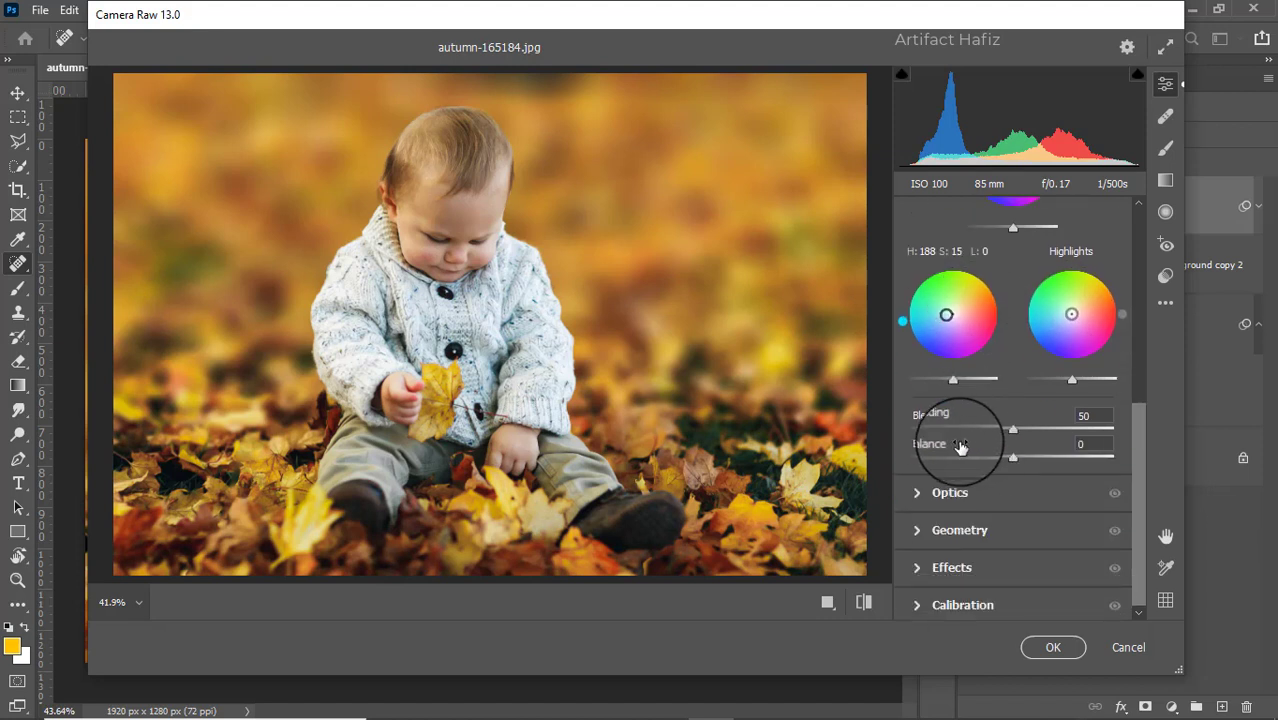
left_click(917, 562)
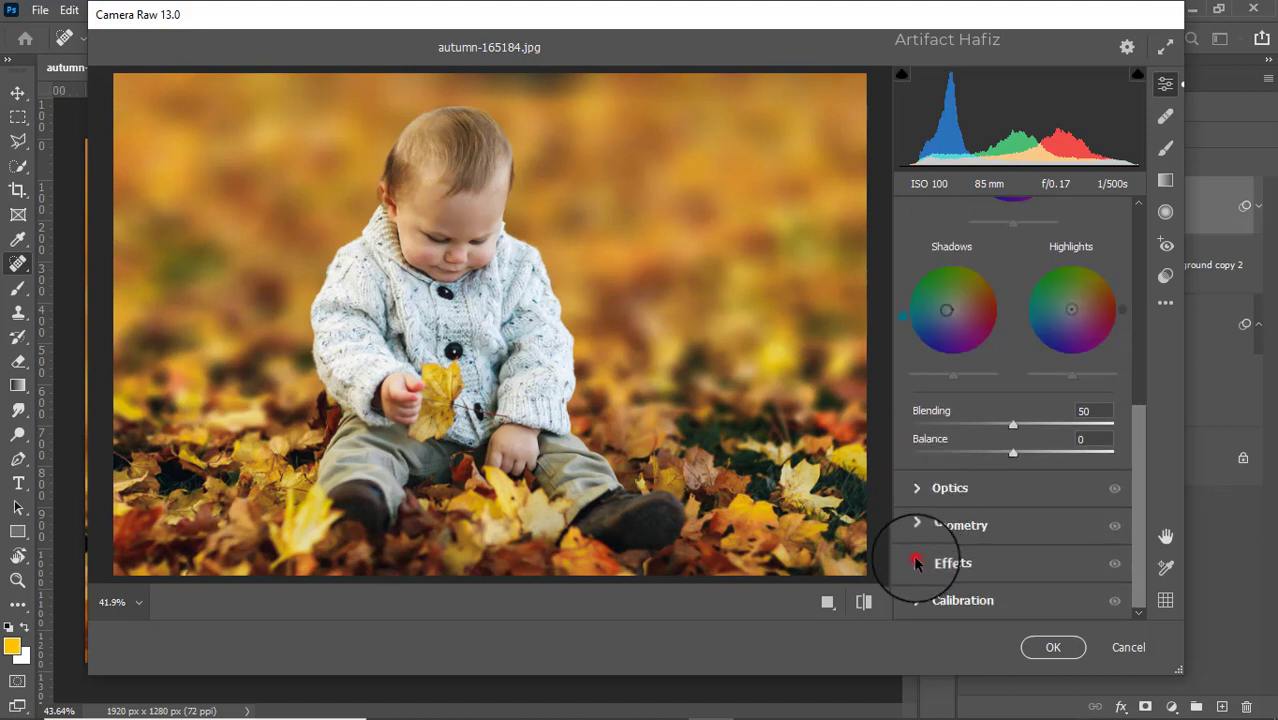
left_click_drag(1013, 413, 839, 405)
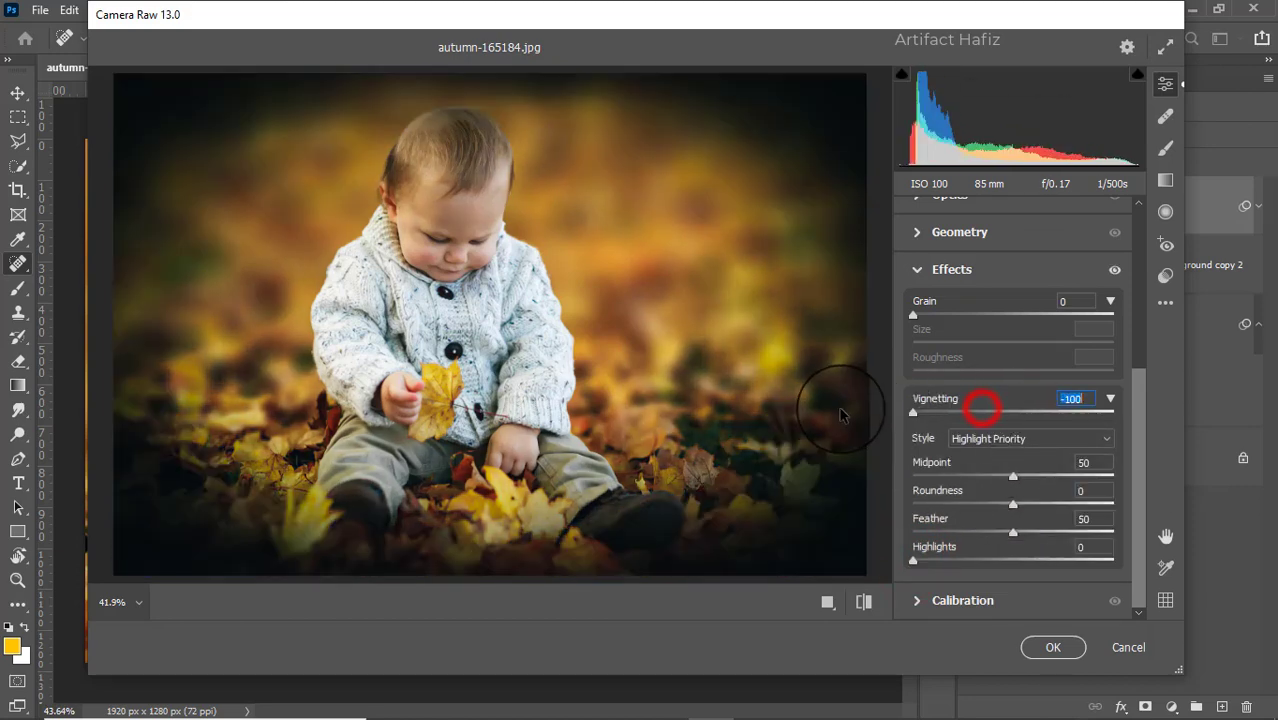
left_click_drag(1013, 537, 1124, 523)
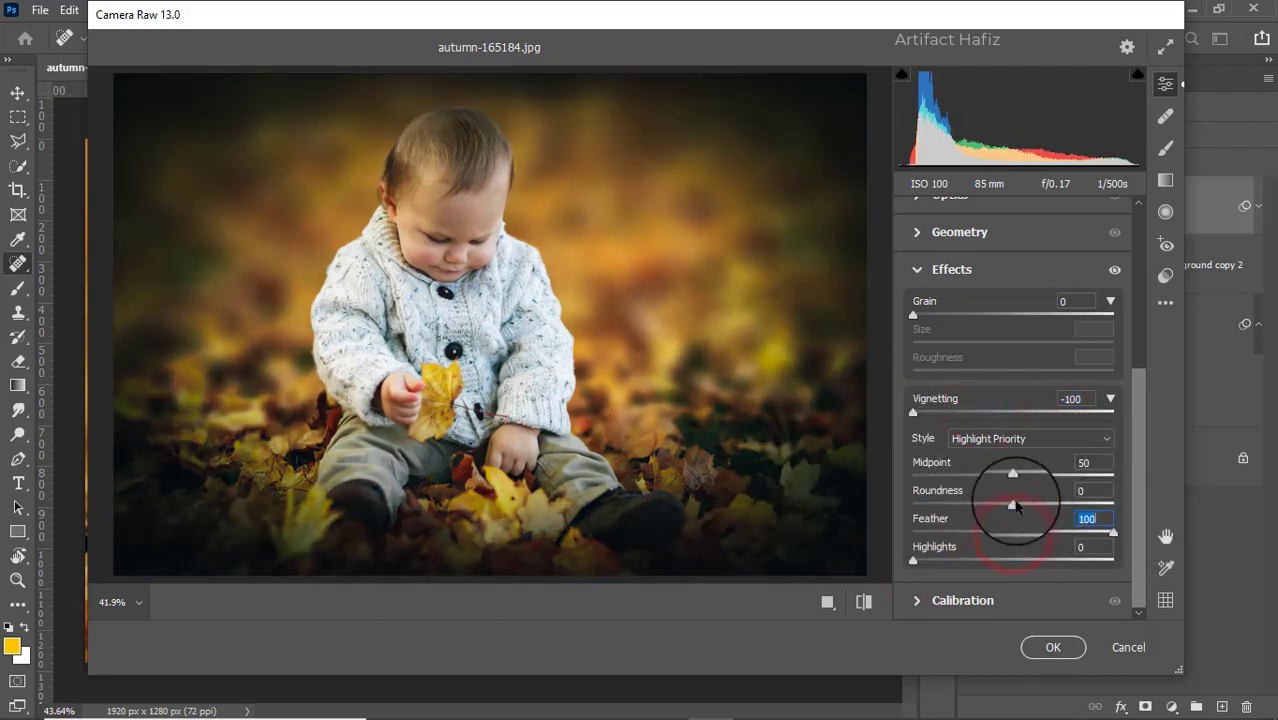
left_click_drag(1013, 500, 996, 455)
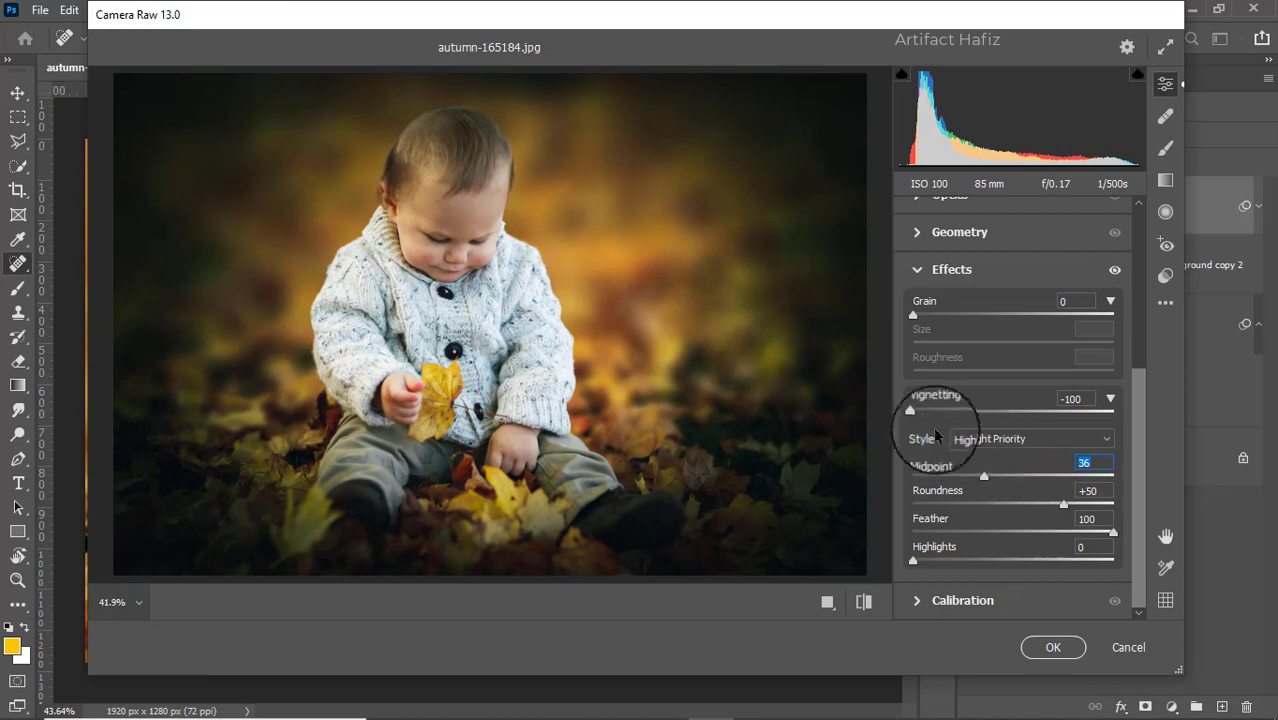
left_click_drag(912, 412, 989, 416)
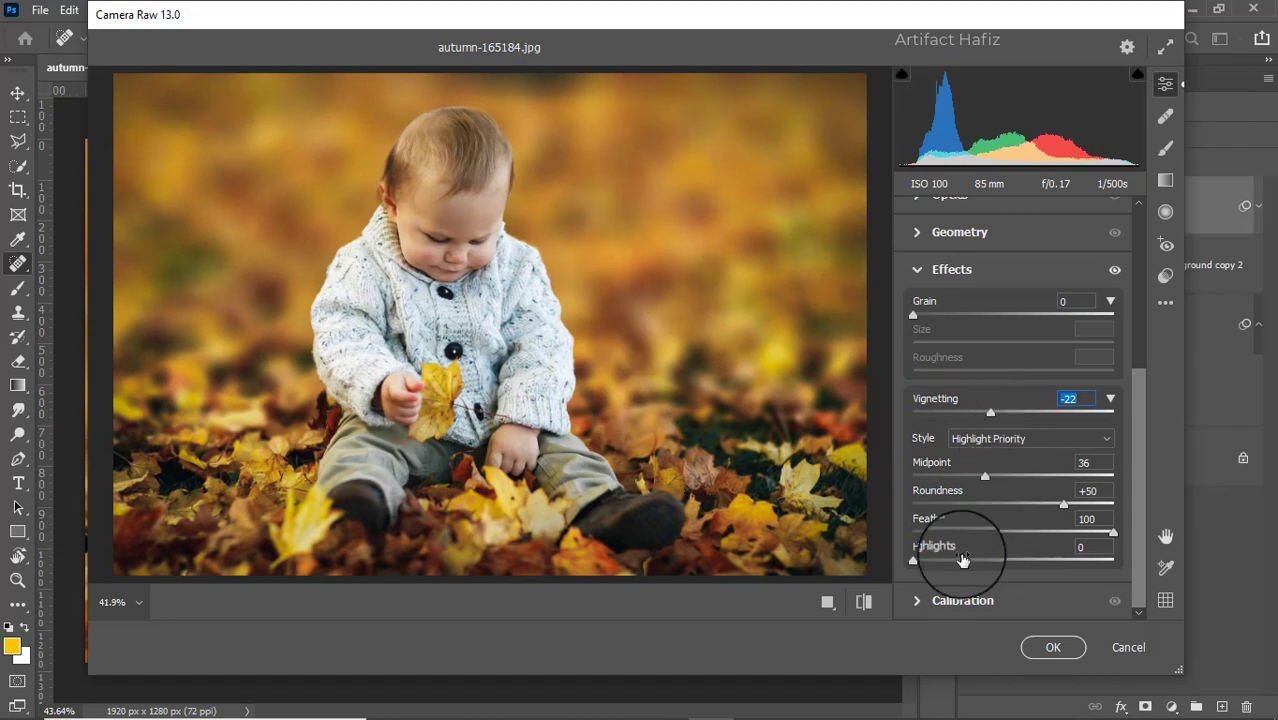
- Set the calibration saturation to -52 for Red Primary, +27 for Green Primary and -21 for Blue Primary
left_click(917, 603)
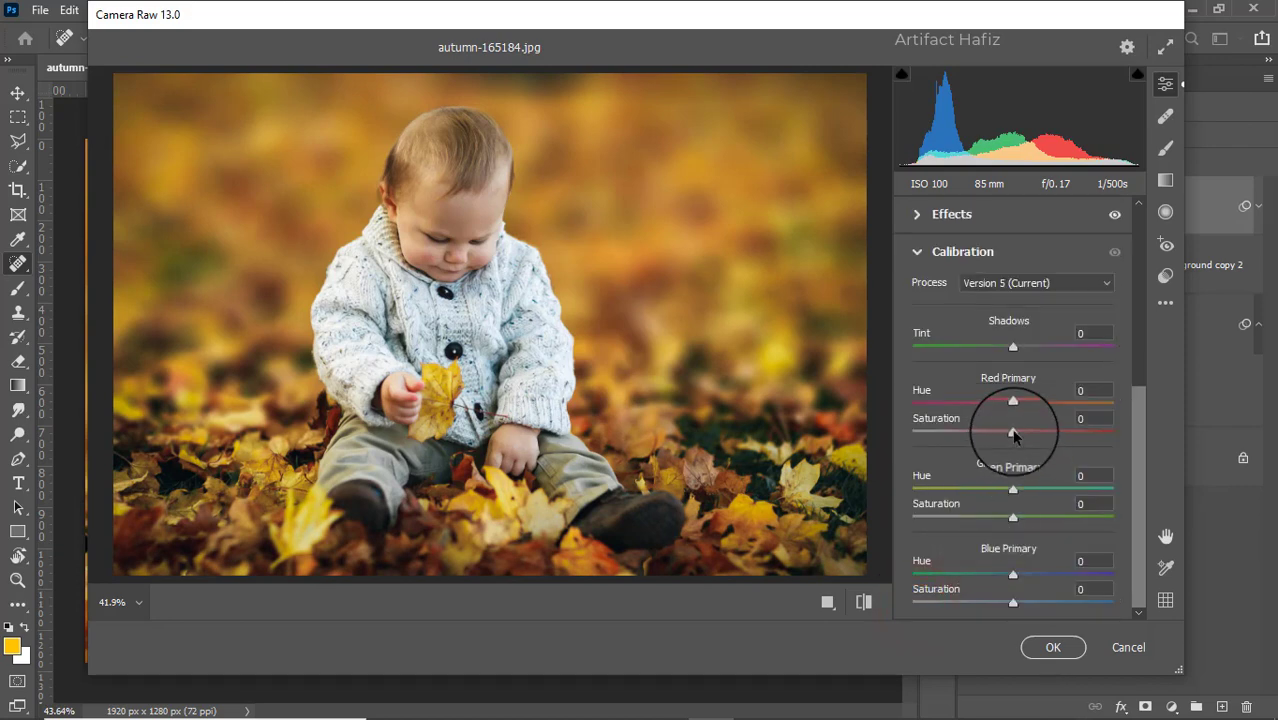
left_click_drag(1013, 432, 961, 432)
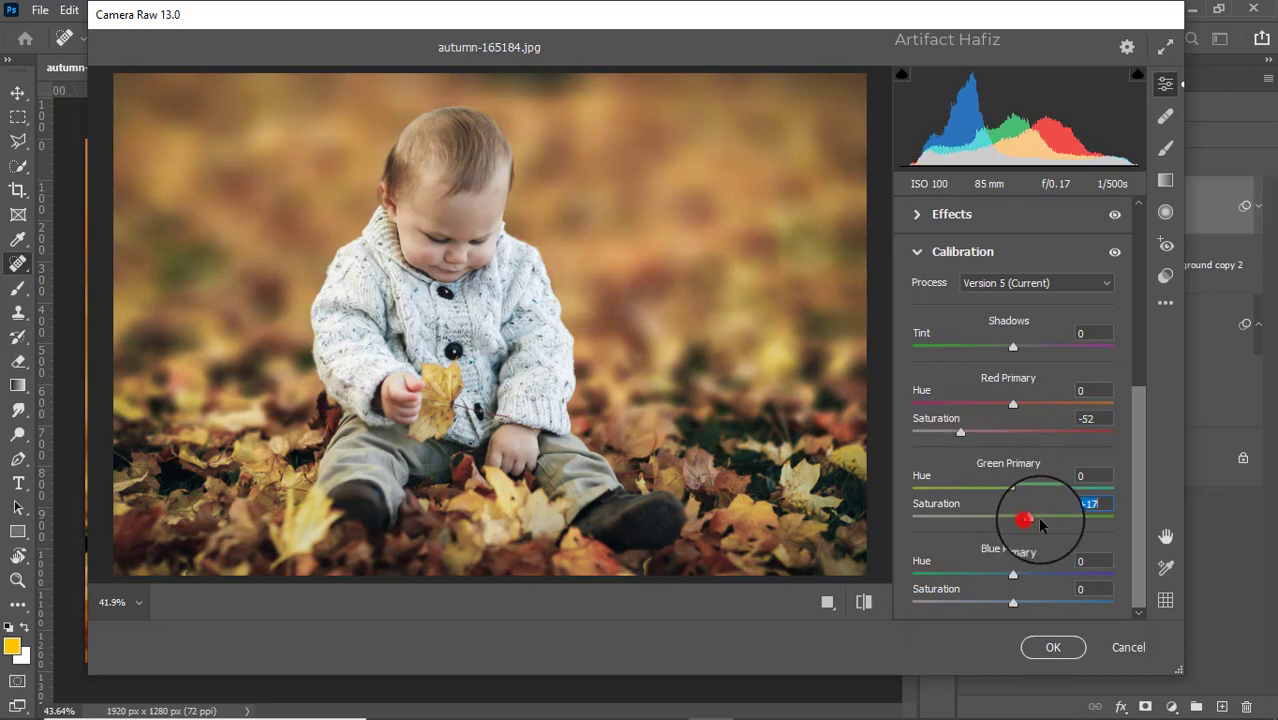
left_click_drag(1037, 516, 1040, 517)
left_click_drag(1013, 601, 985, 606)
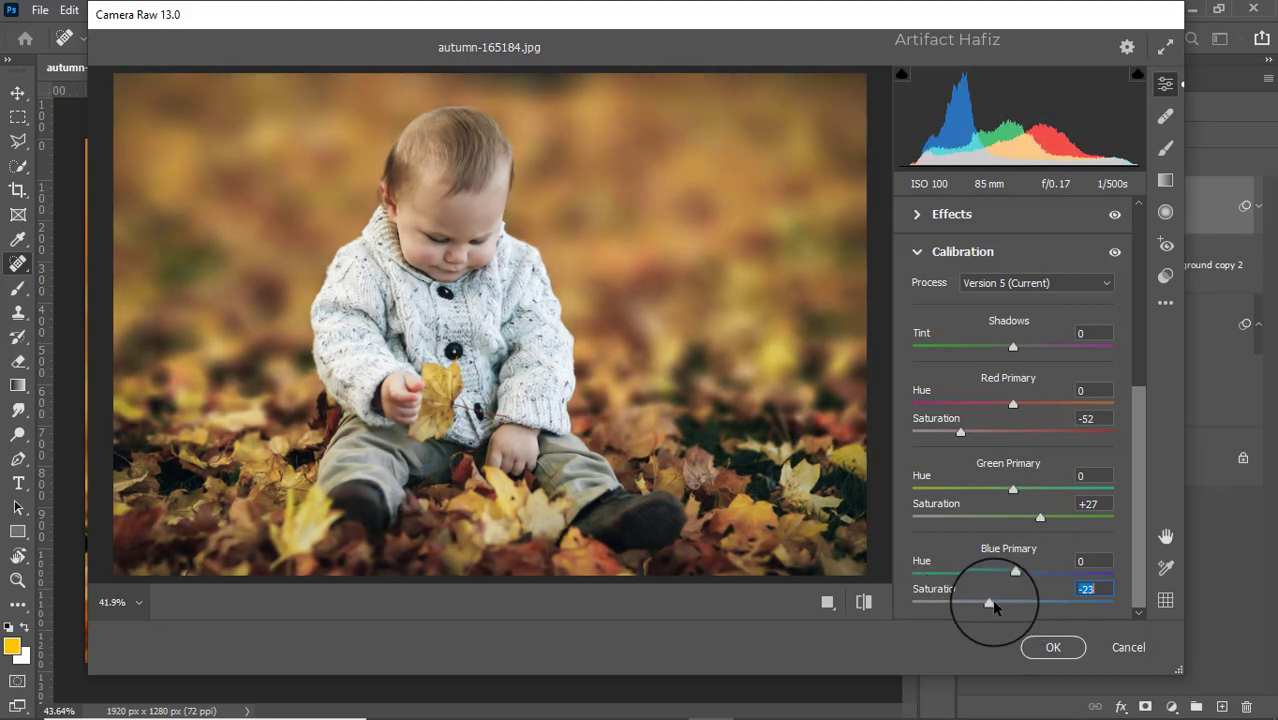
- Set the calibration hue to -7 for Red Primary, -22 for Green Primary and -5 for Blue Primary, and apply the Camera Raw filter
mouse_move(1013, 403)
left_mouse_down()
mouse_move(1062, 405)
mouse_move(994, 400)
left_mouse_up()
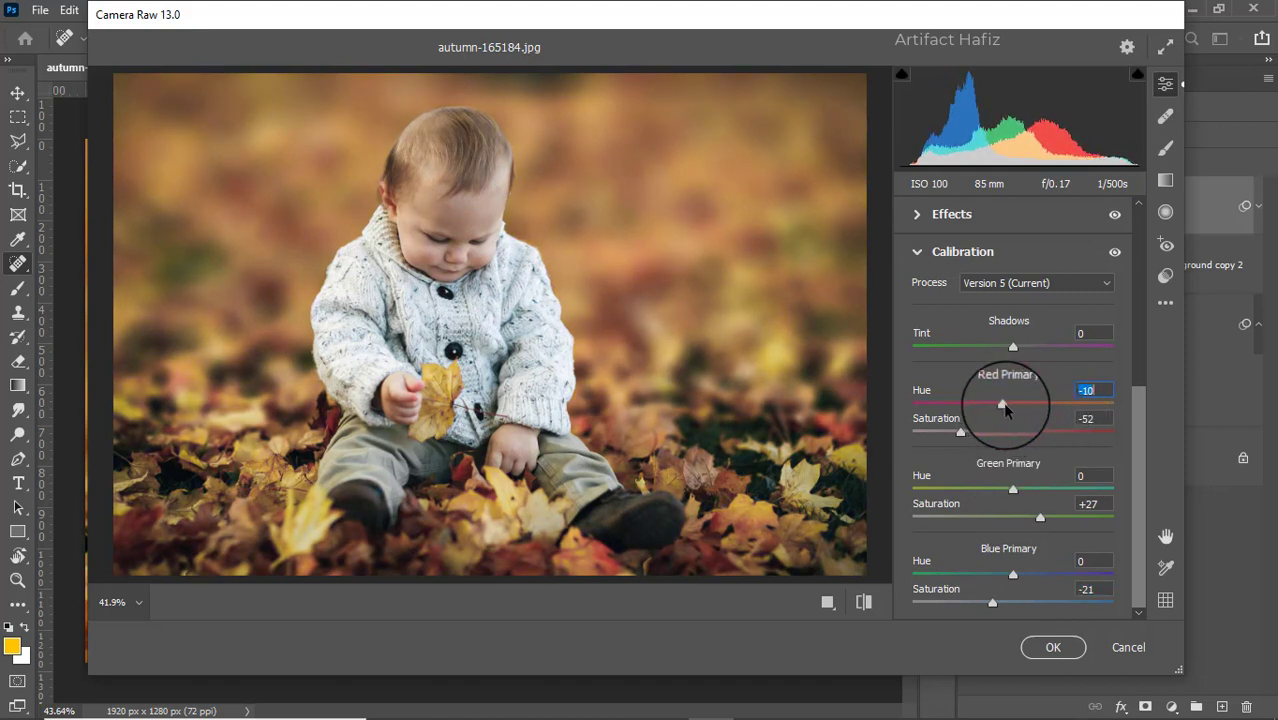
mouse_move(1012, 489)
left_mouse_down()
mouse_move(1067, 490)
mouse_move(988, 491)
left_mouse_up()
left_click_drag(1014, 577, 1002, 577)
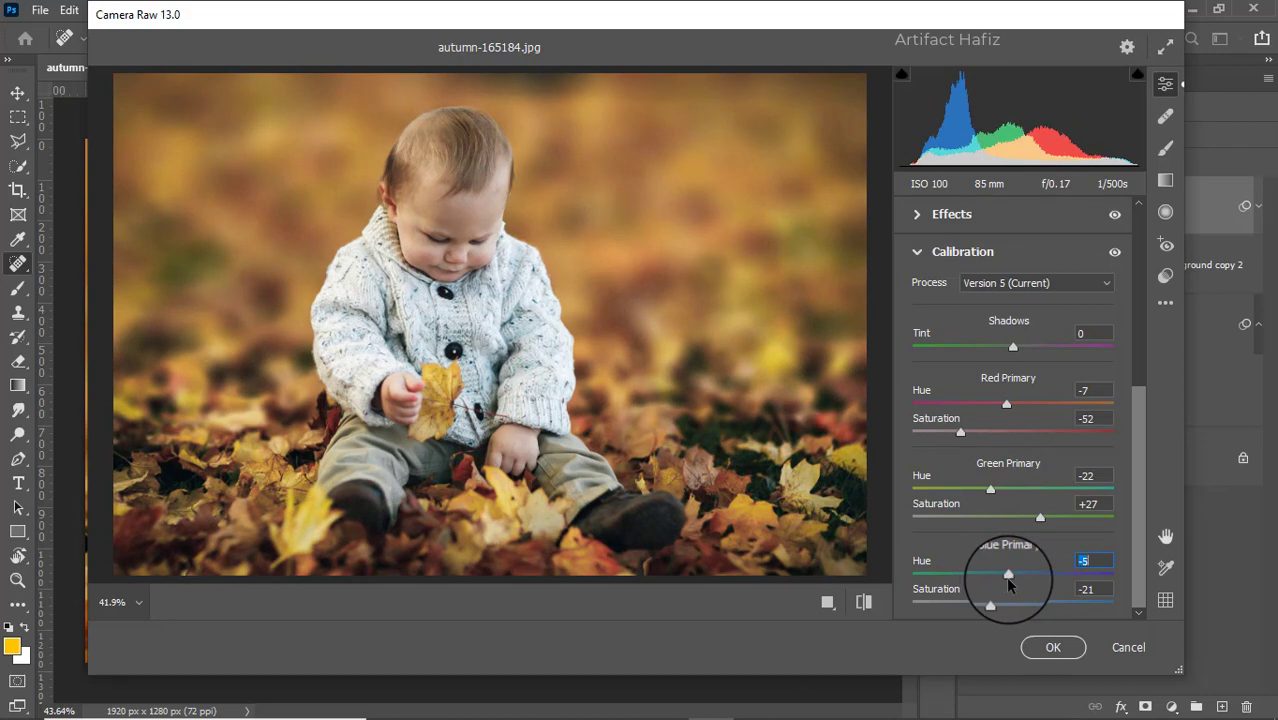
left_click(1055, 648)
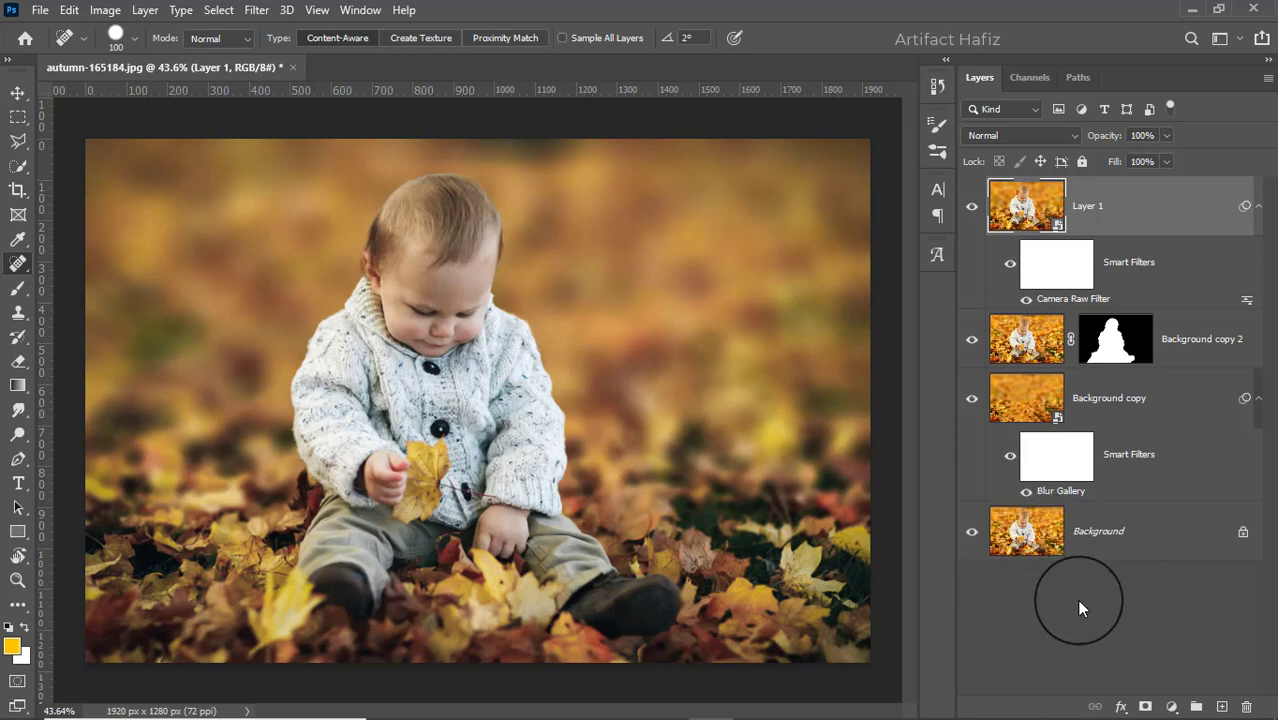
- Compare the original photo with the edited result by toggling the visibility of all layers above Background
left_click(971, 531, "alt")
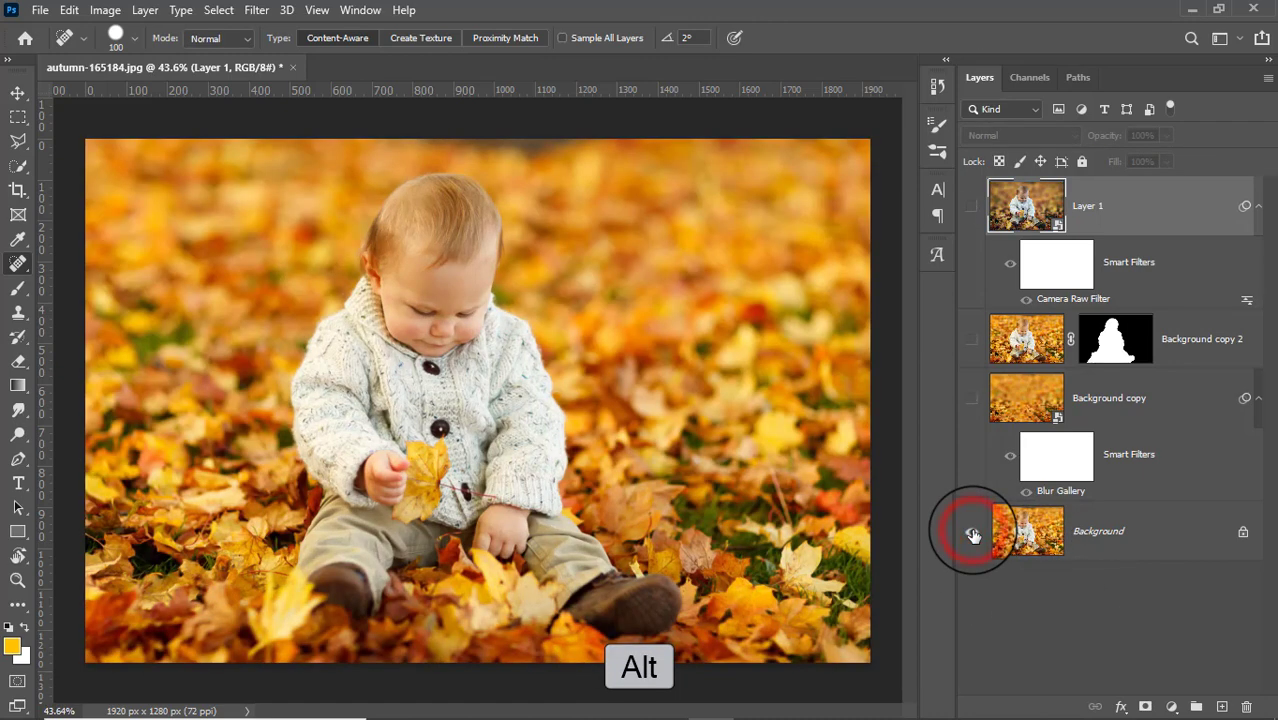
left_click(972, 533, "alt")
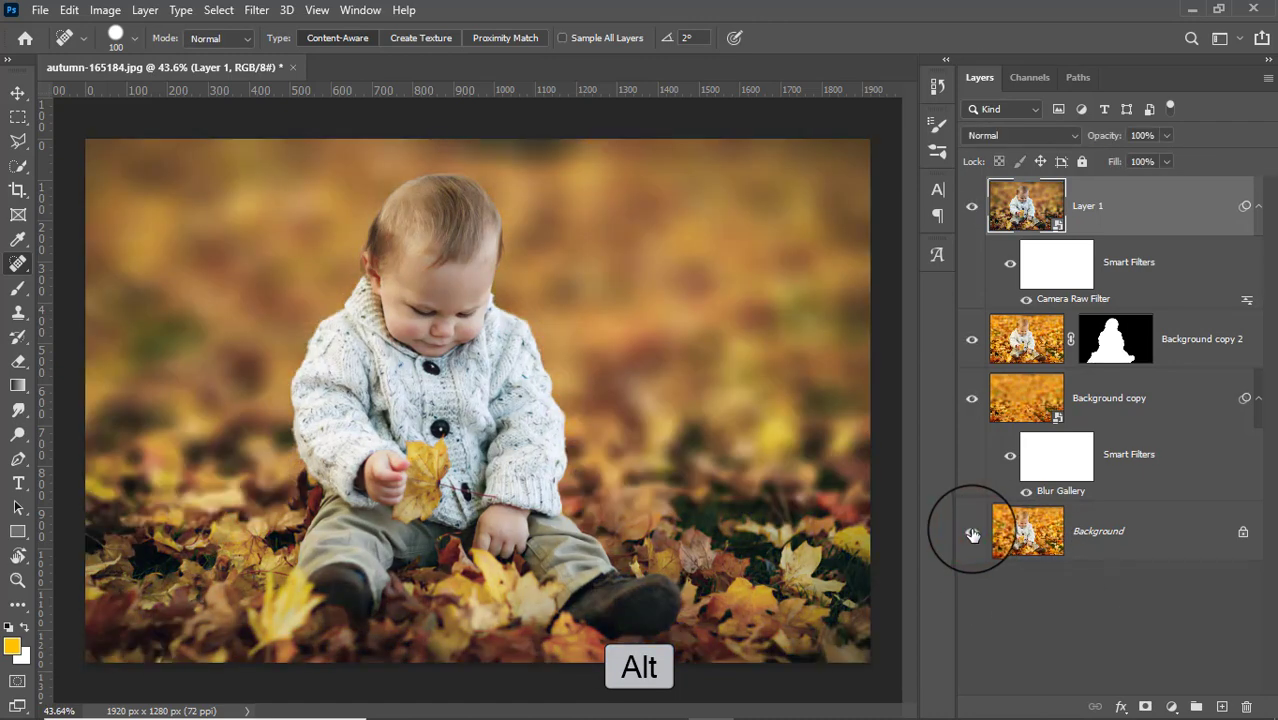
left_click(972, 533, "alt")
left_click(972, 533, "alt")
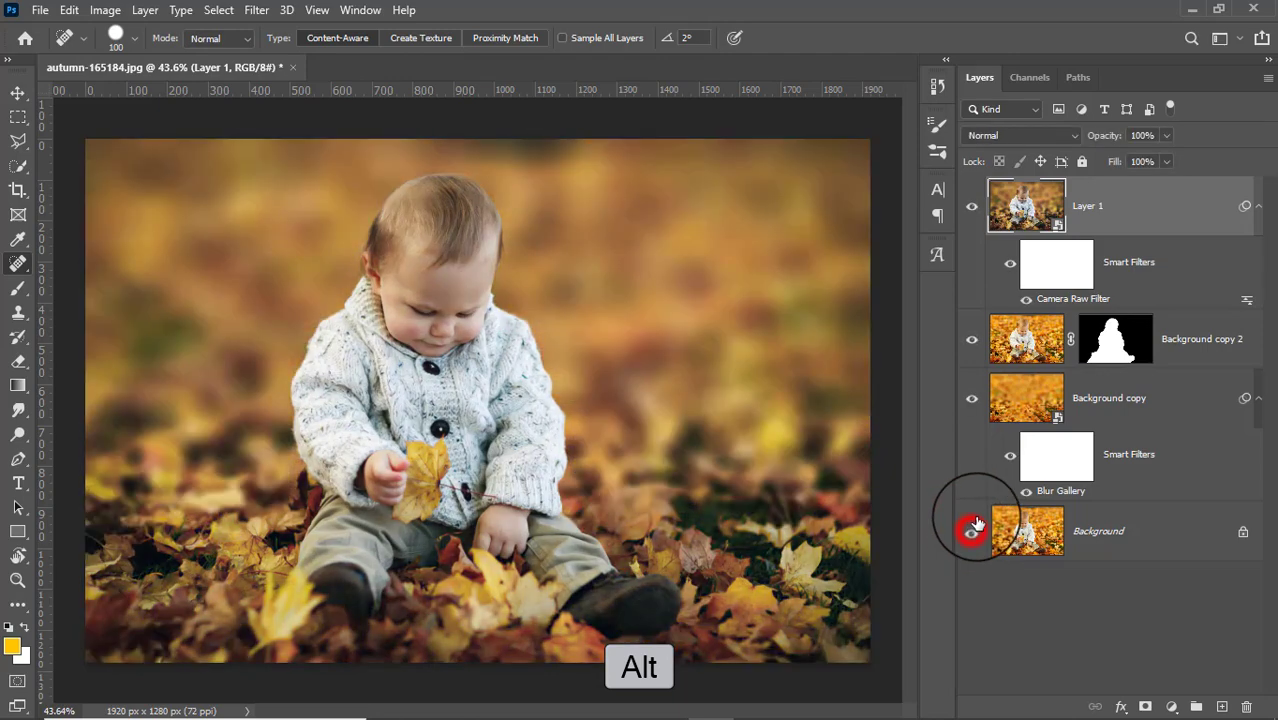